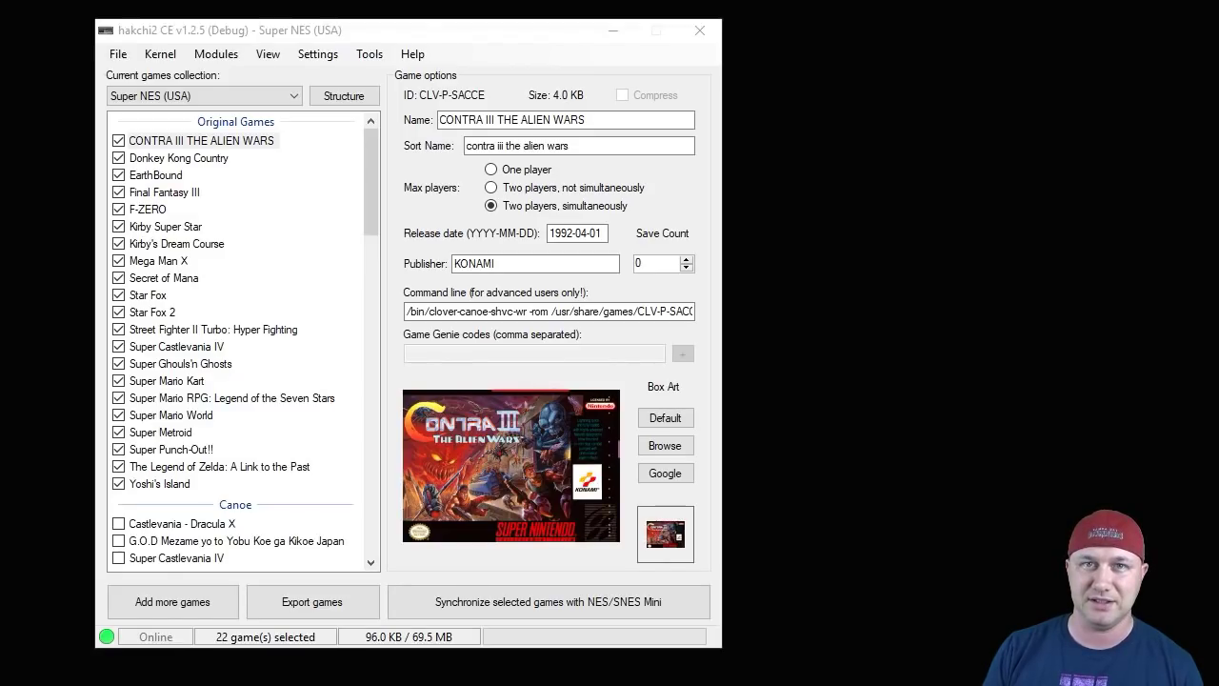
- Flash the custom kernel to the SNES Mini via Kernel > Install / Repair, confirming and acknowledging completion
click(453, 35)
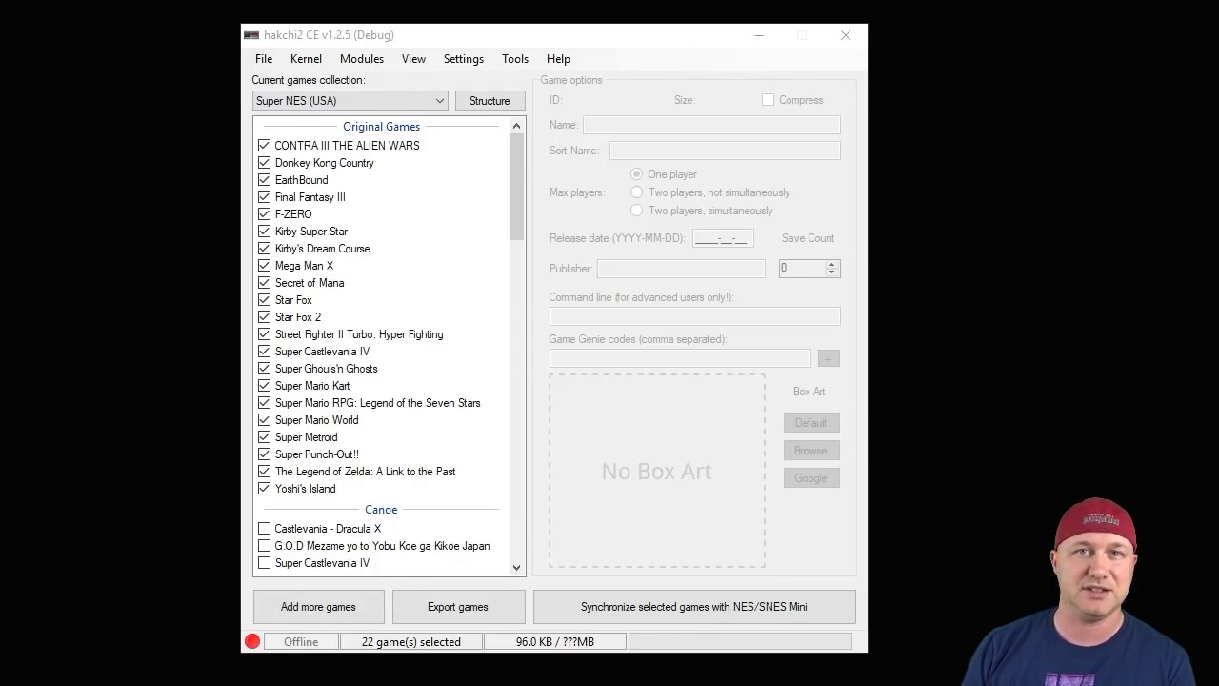
click(558, 38)
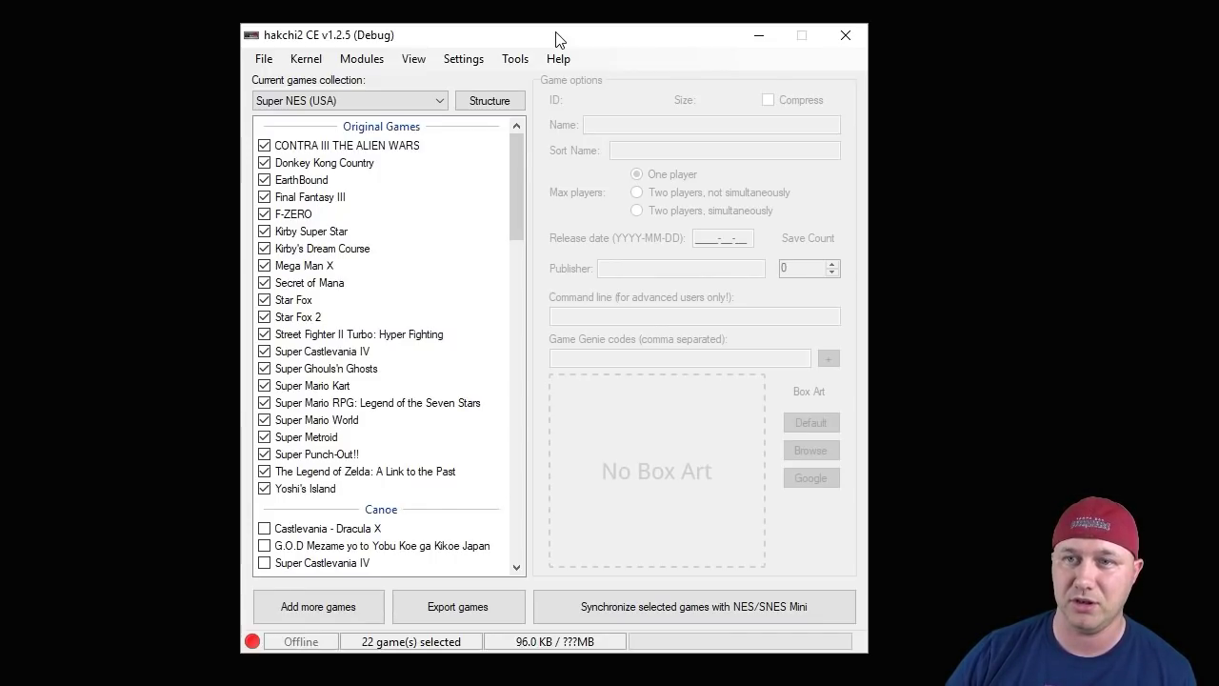
click(309, 60)
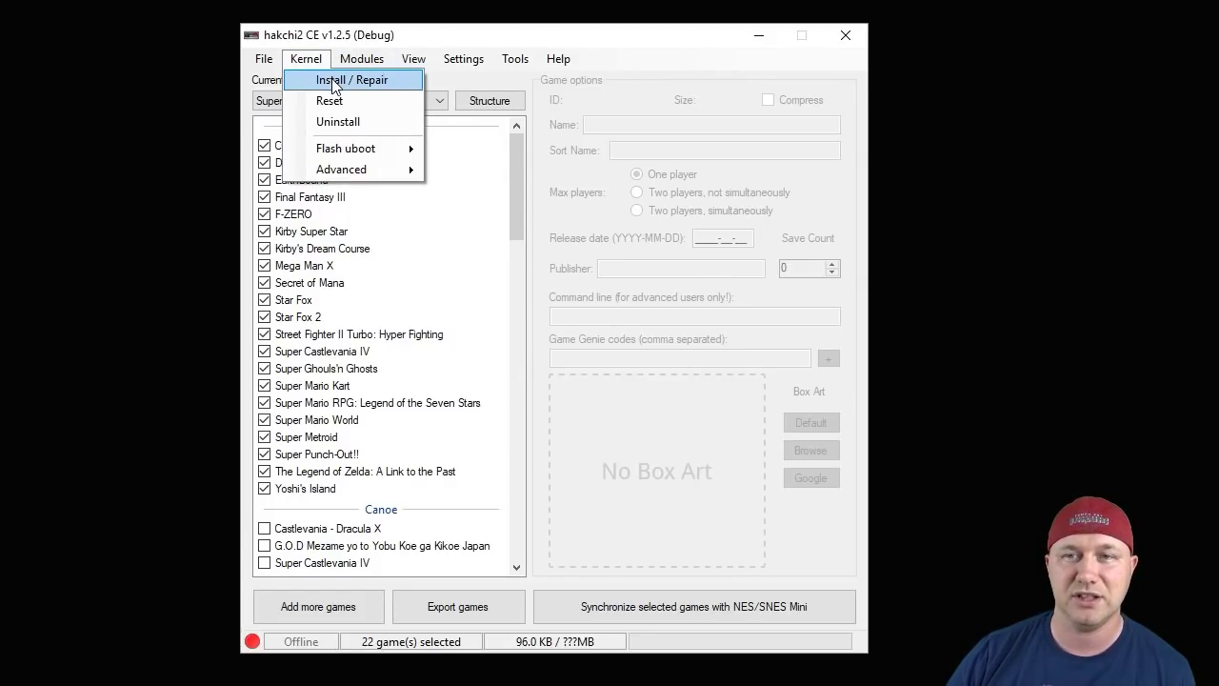
click(332, 82)
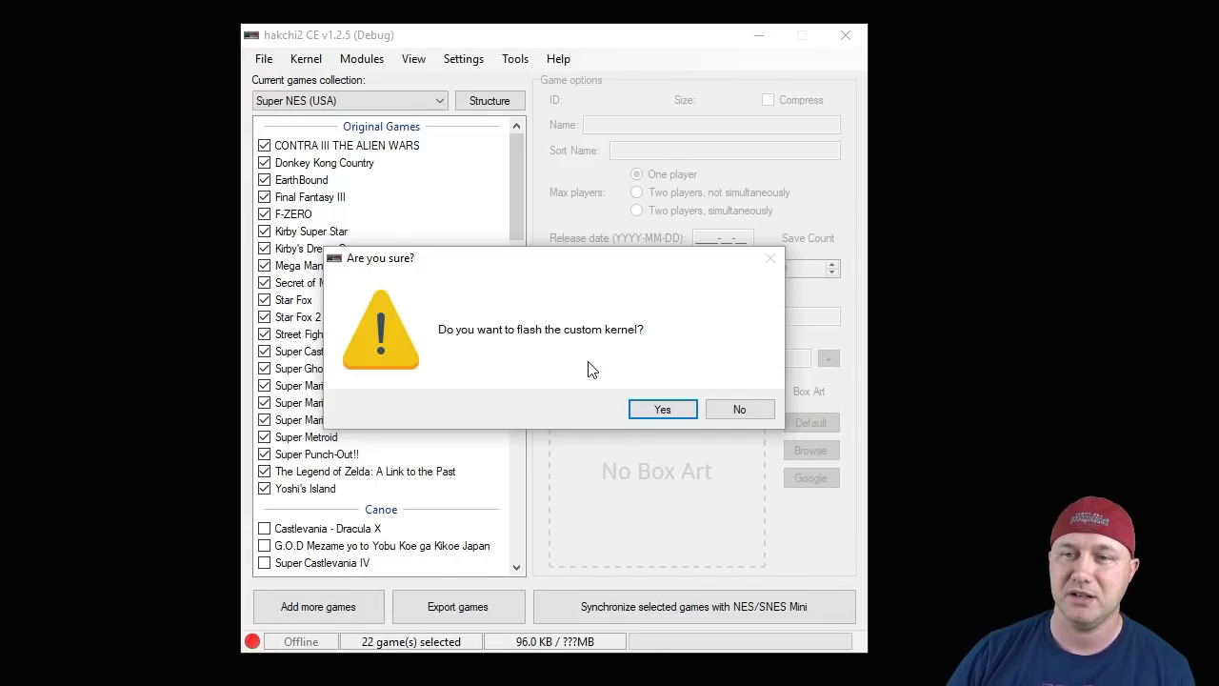
click(673, 408)
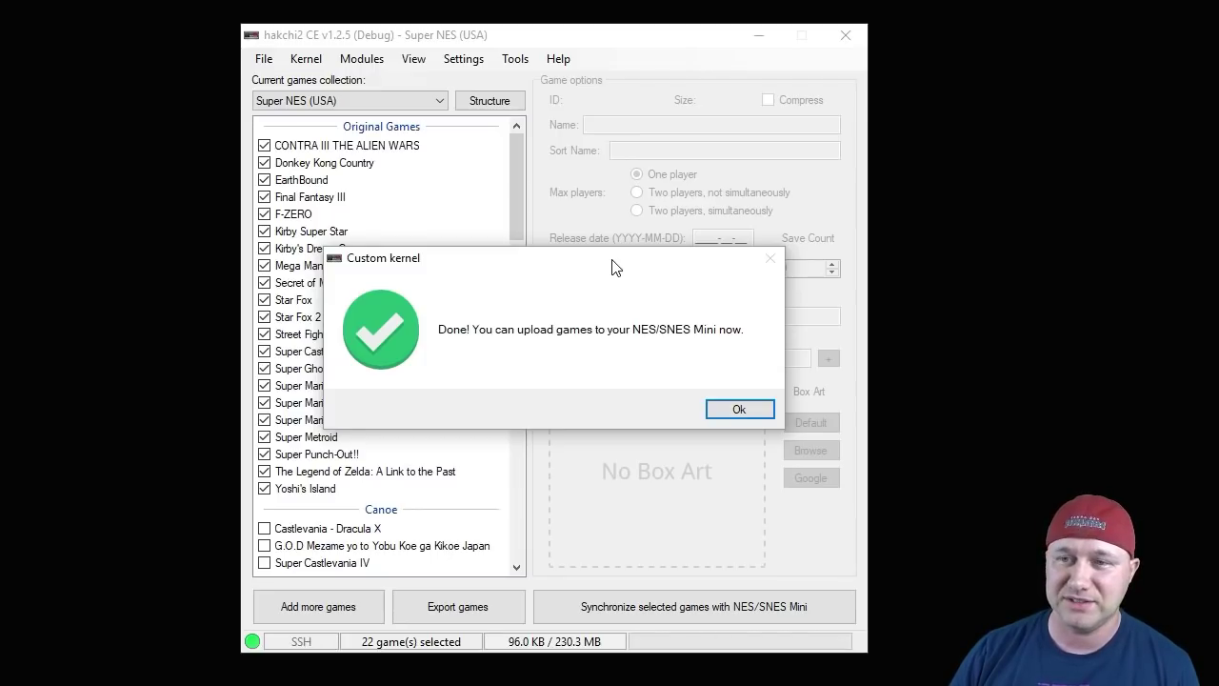
click(729, 410)
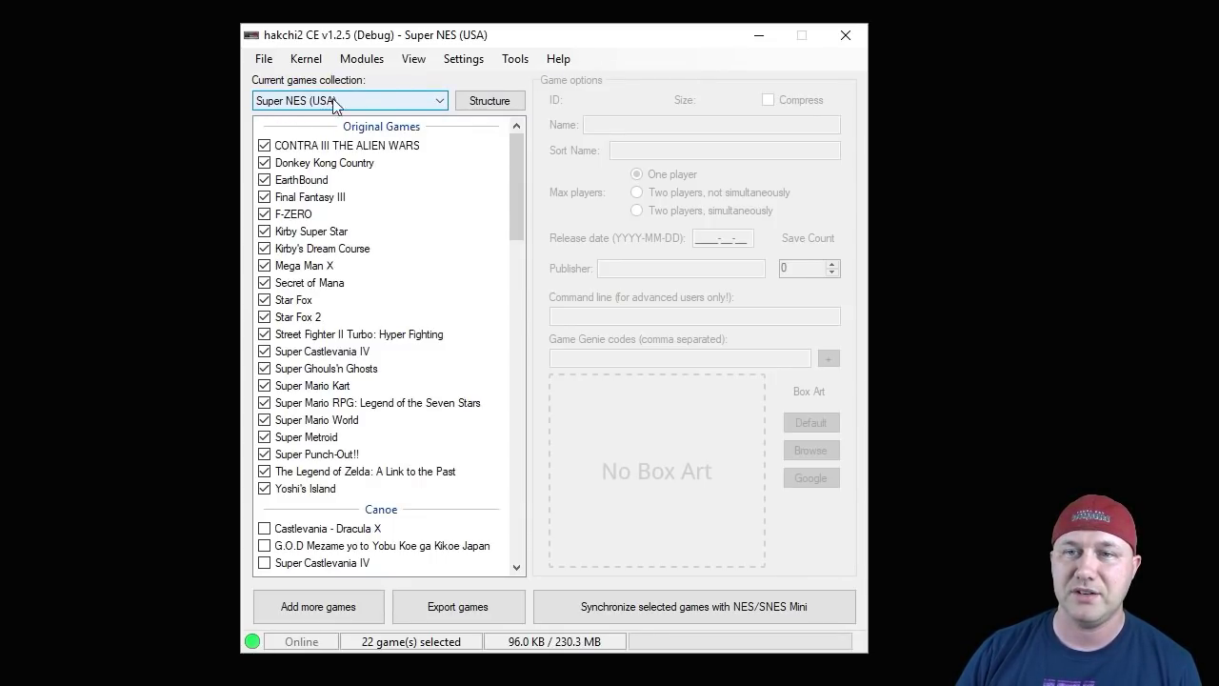
- Switch the games collection dropdown to NES (USA/Europe) and scroll the game list up
click(439, 101)
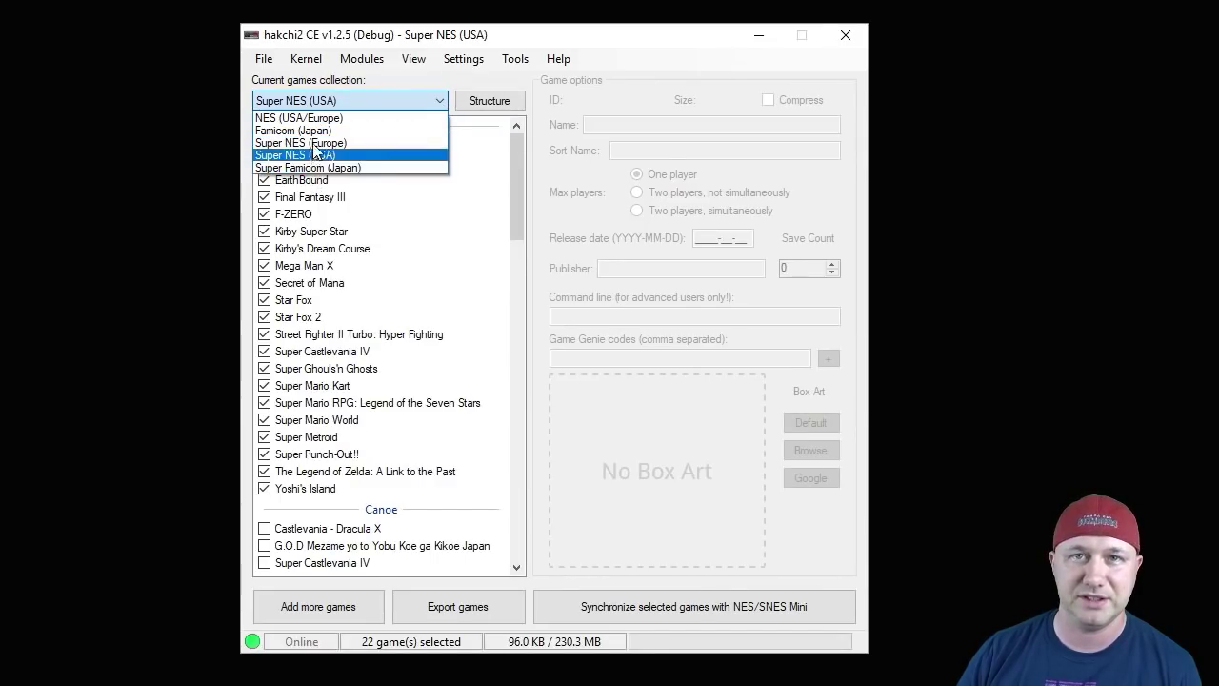
click(383, 96)
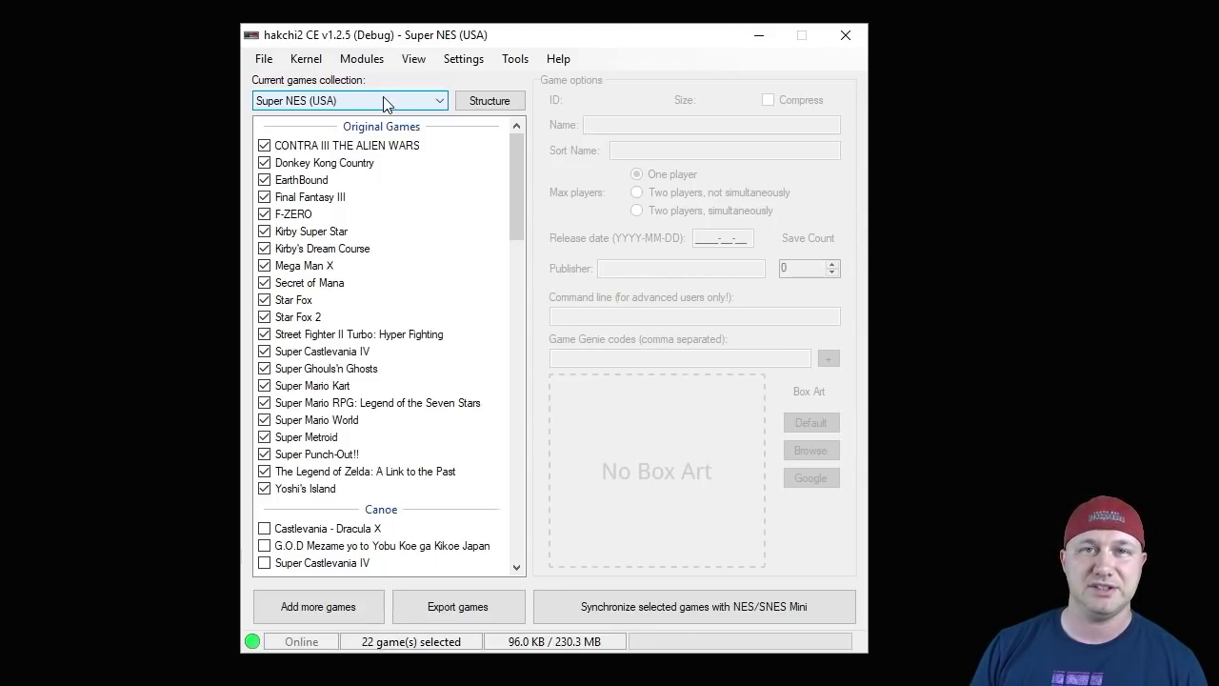
scroll(385, 103, up, 1)
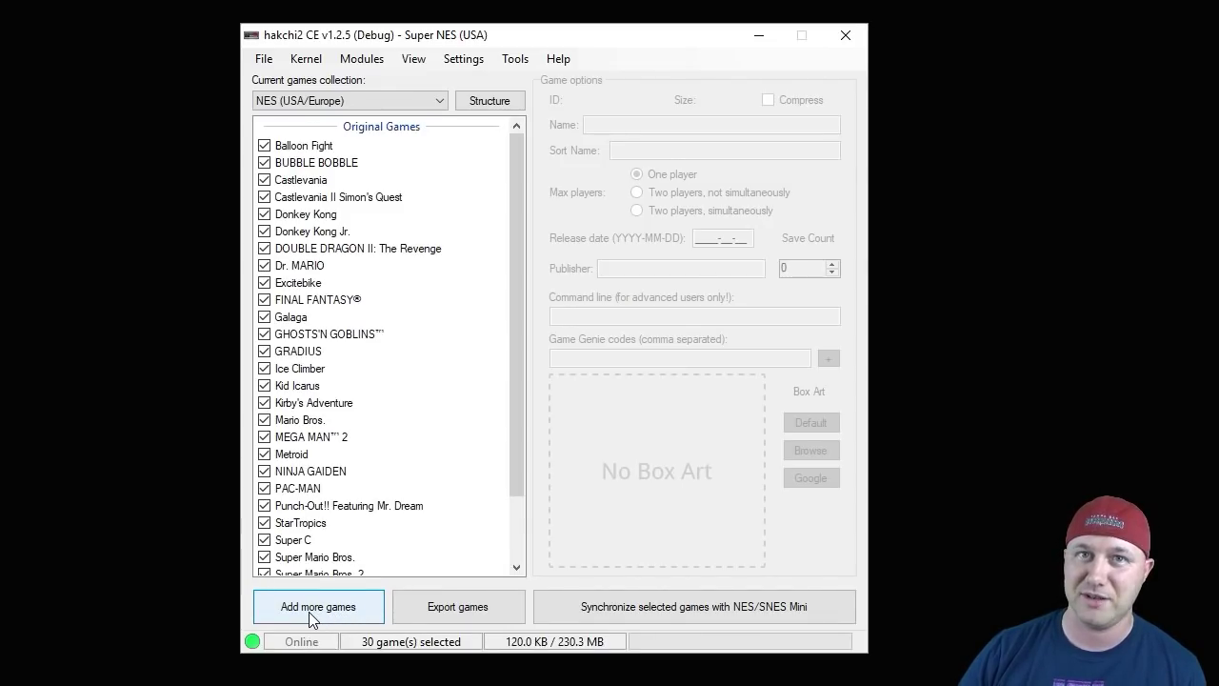
- Add 3-D WorldRunner.zip and 8 Eyes.zip to the NES collection
click(313, 618)
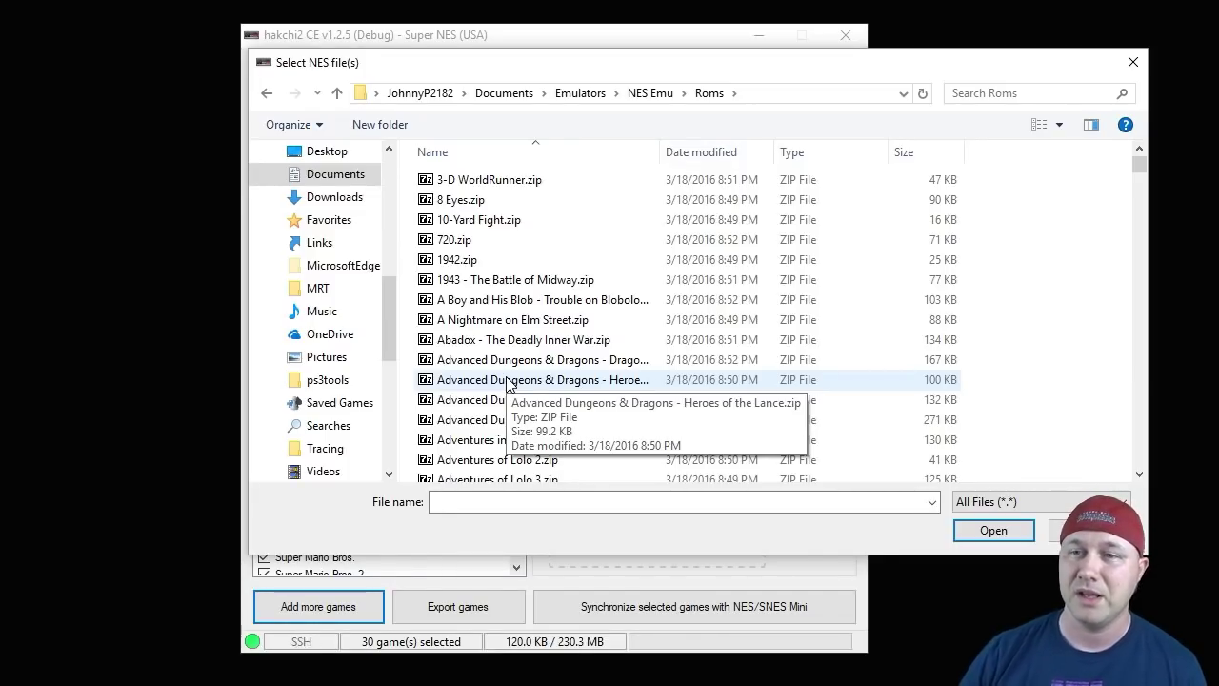
click(469, 183)
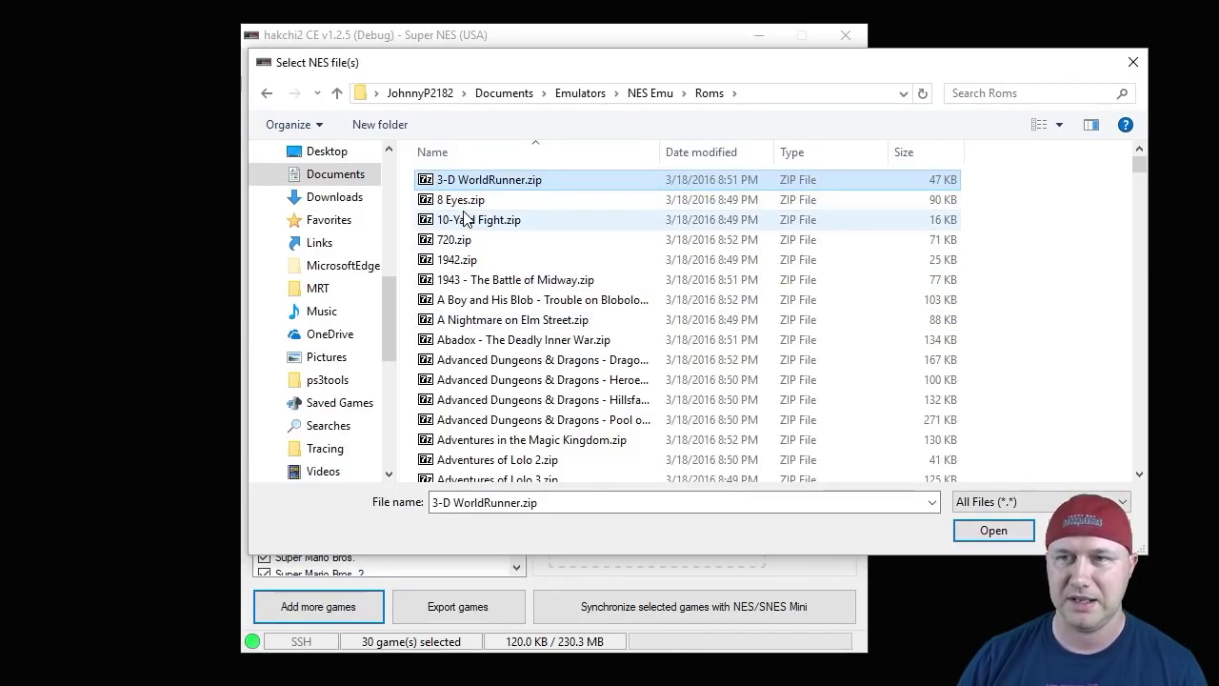
ctrl+click(470, 202)
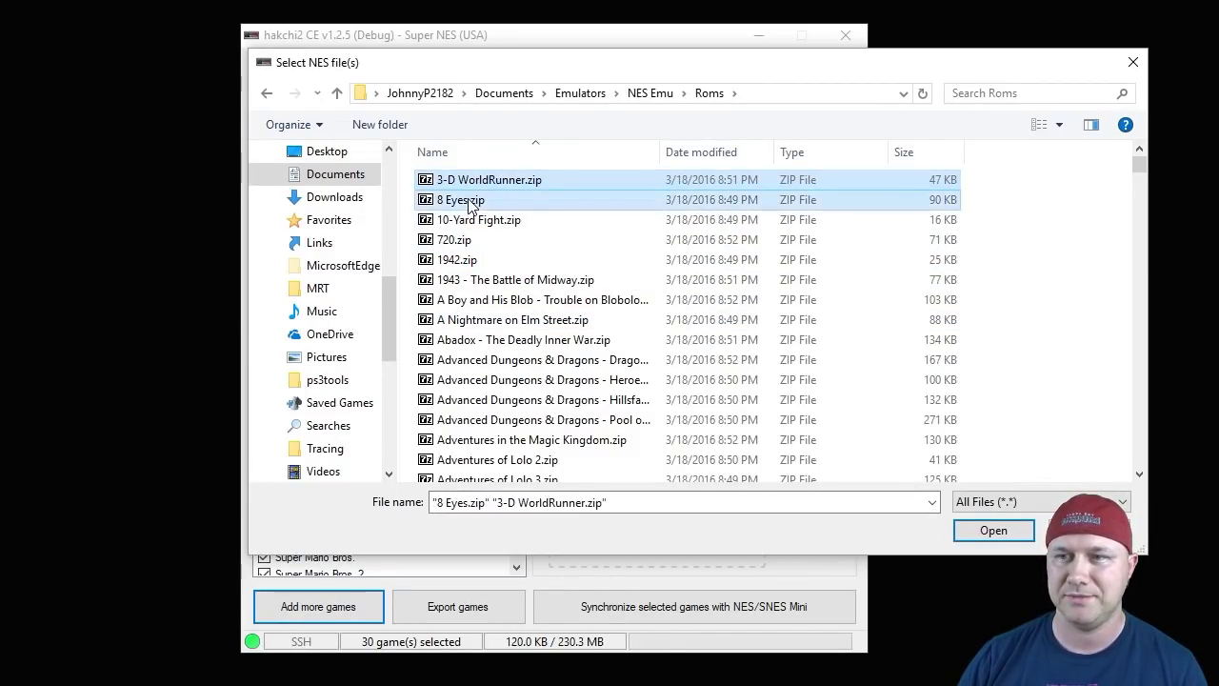
click(998, 530)
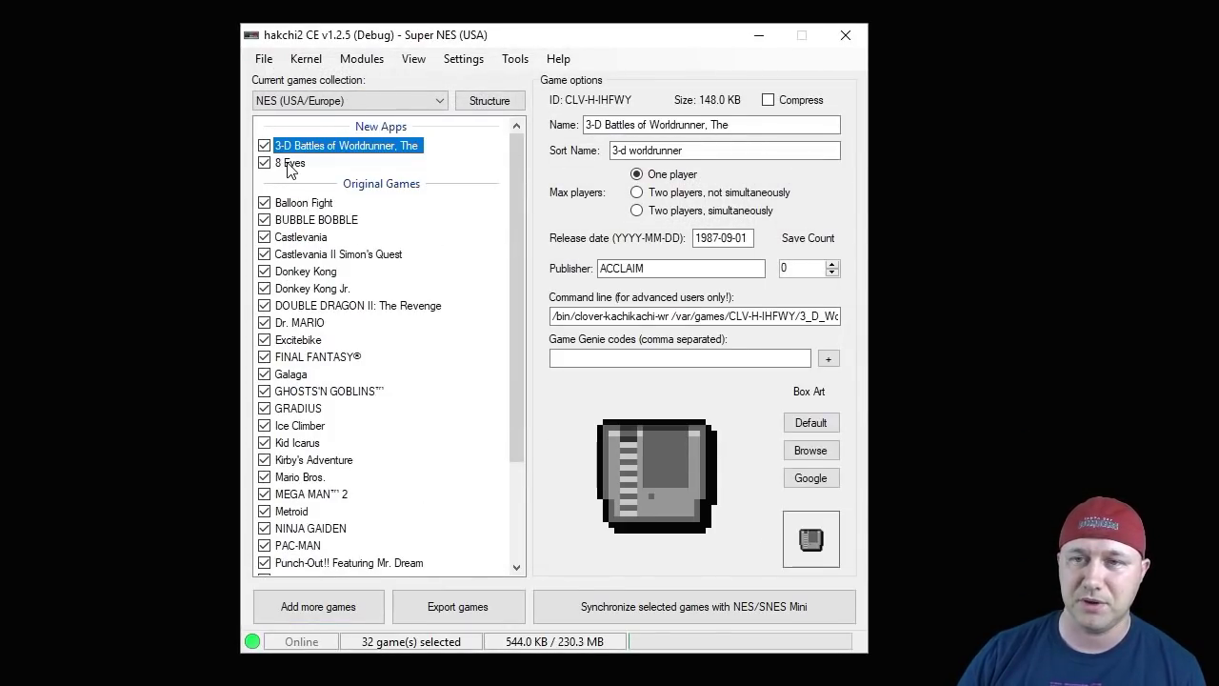
- Set Google covers as box art for 3-D Worldrunner (468x640) and 8 Eyes (800x1139)
click(290, 163)
click(306, 148)
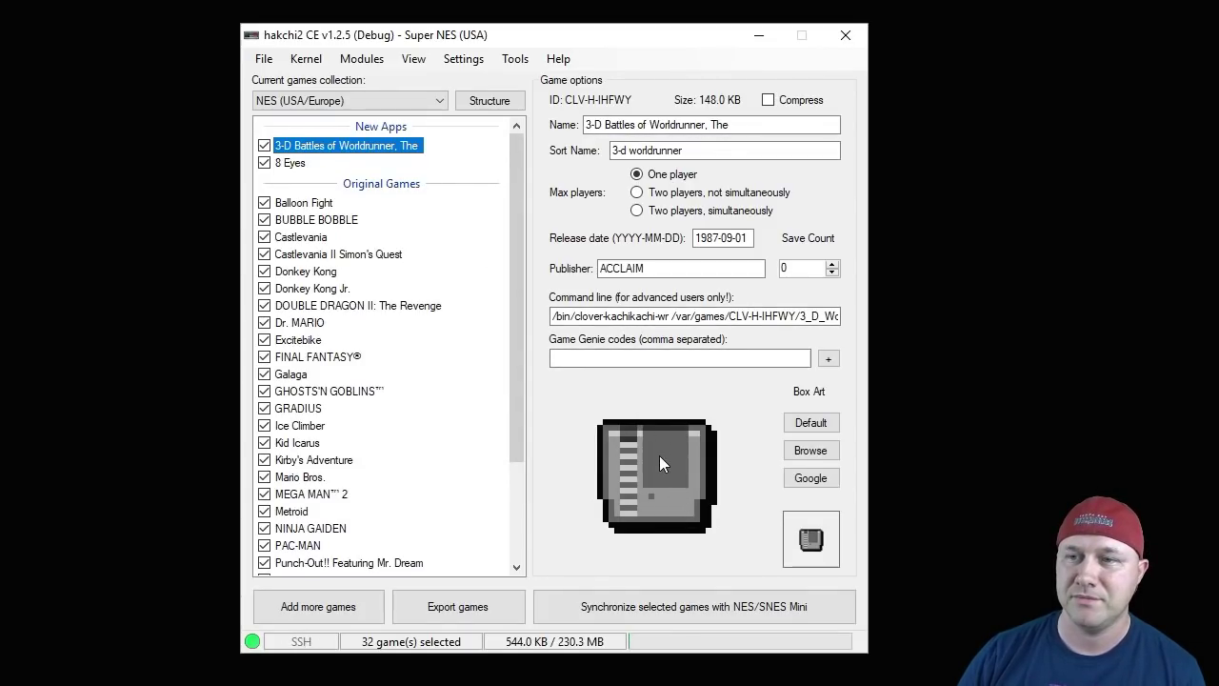
click(811, 479)
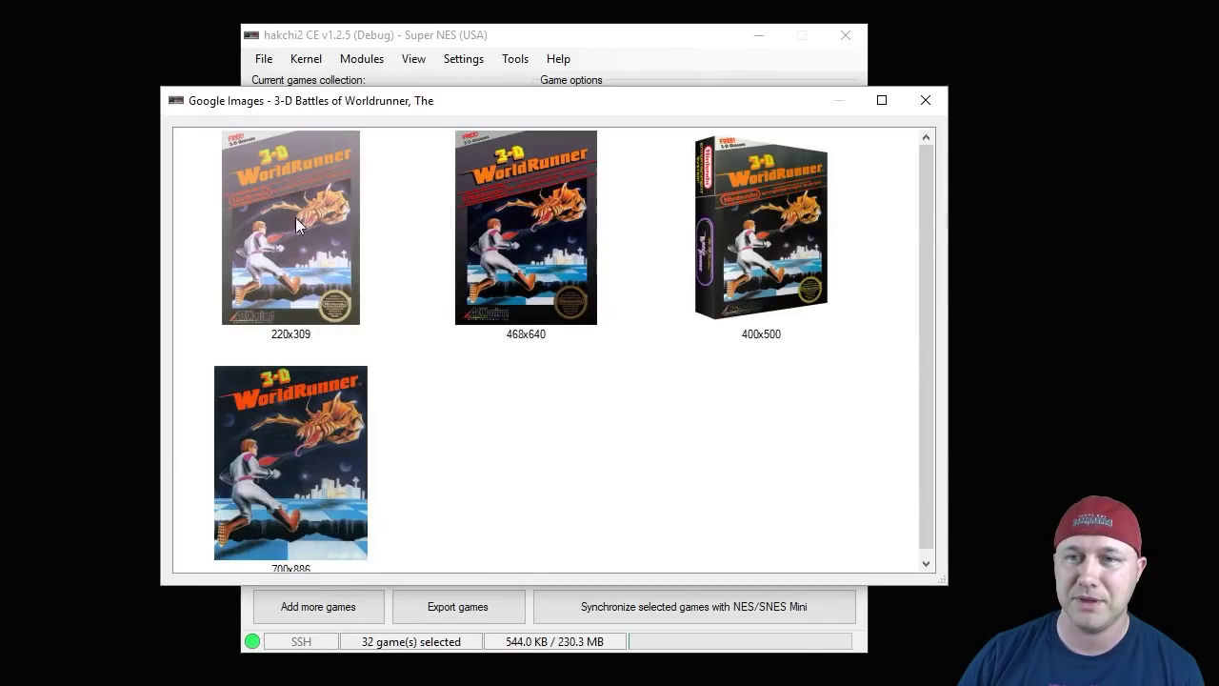
double_click(560, 205)
click(290, 163)
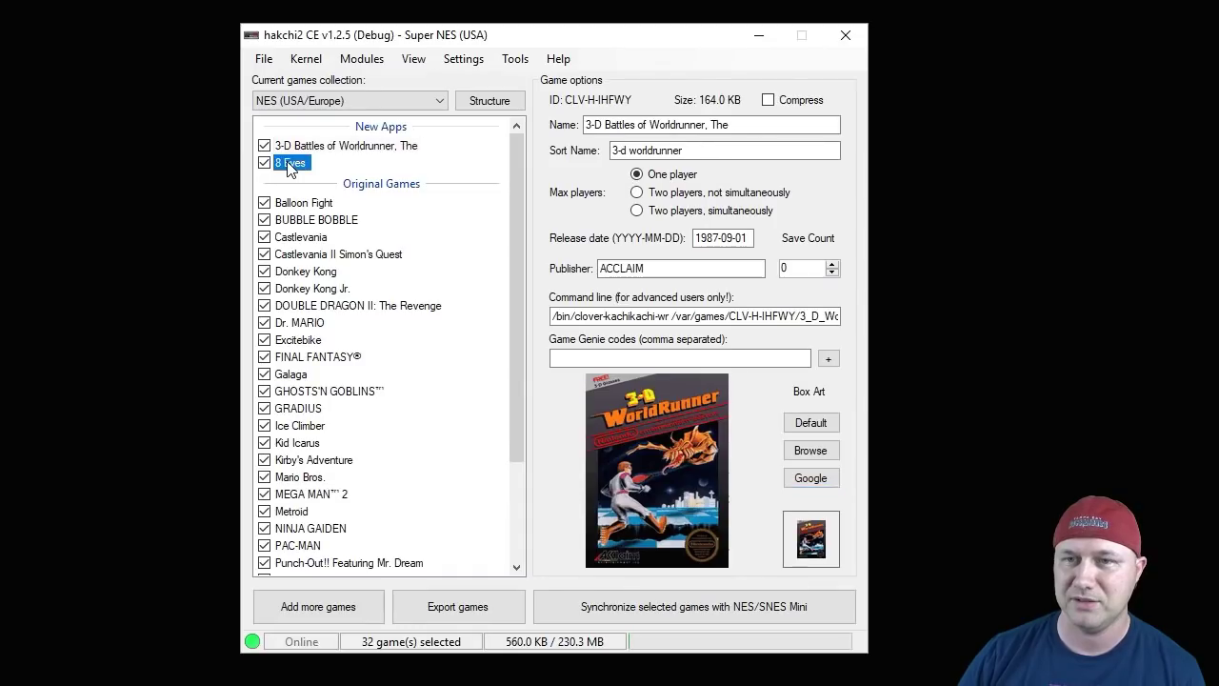
click(811, 477)
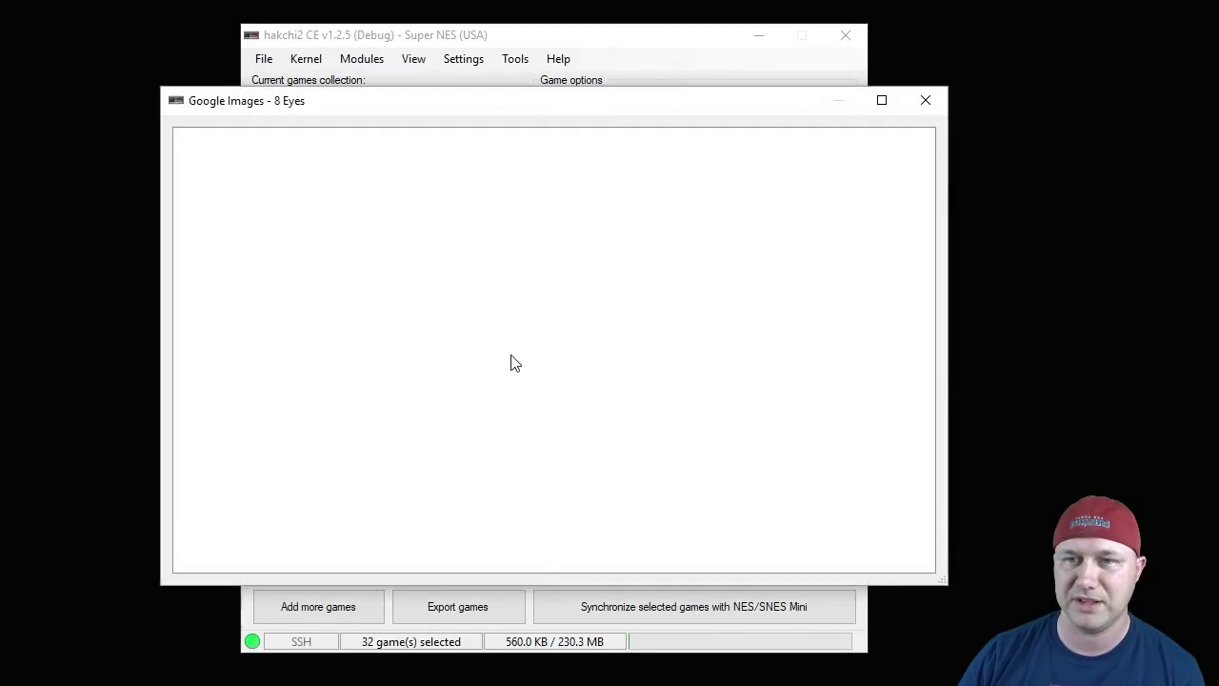
double_click(300, 223)
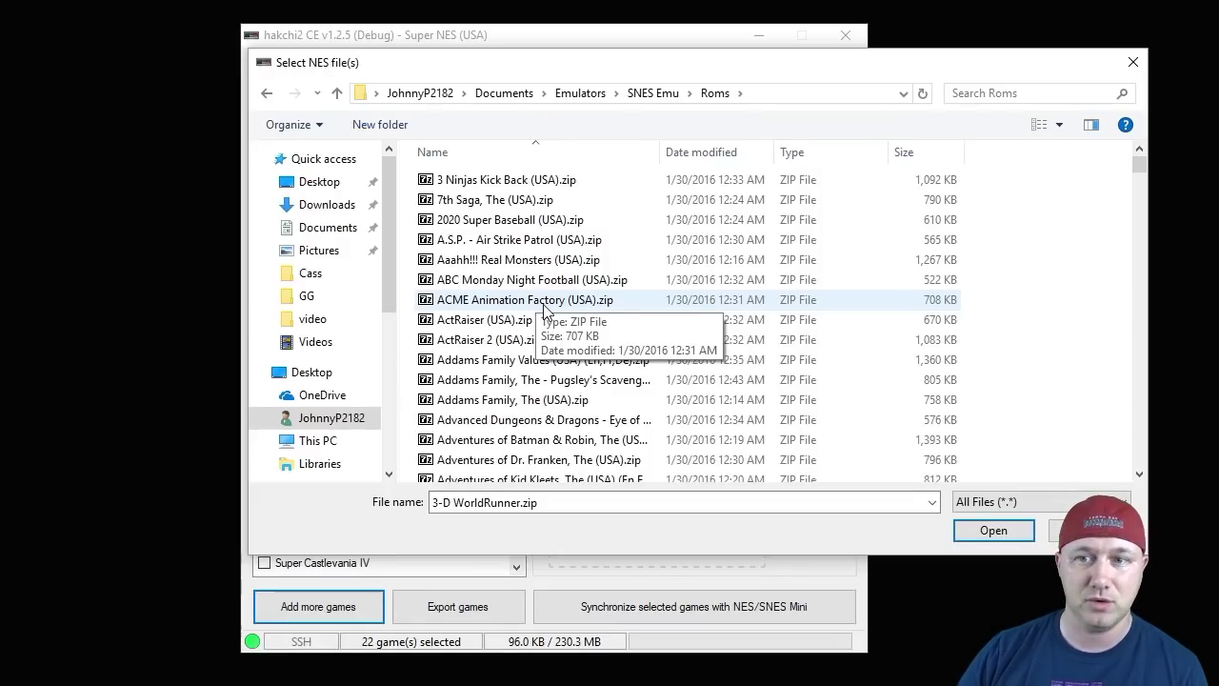
- Add ActRaiser (USA).zip and Addams Family, The (USA).zip, picking Google covers as box art
click(503, 324)
ctrl+click(500, 400)
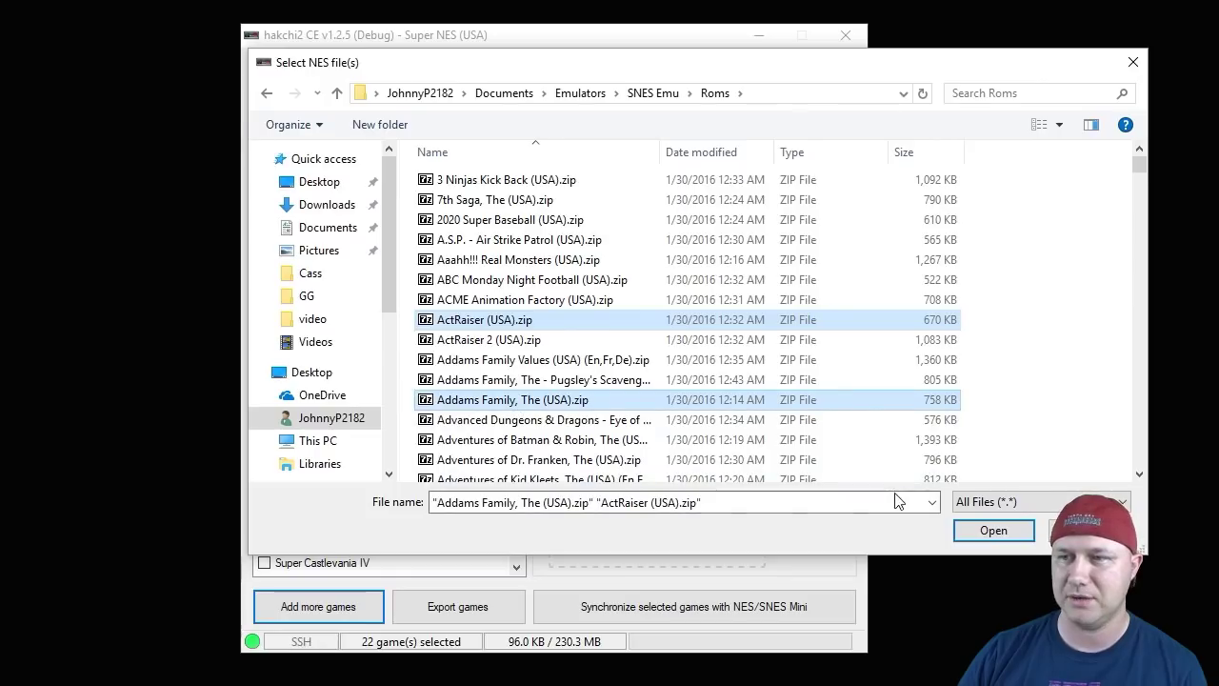
click(976, 535)
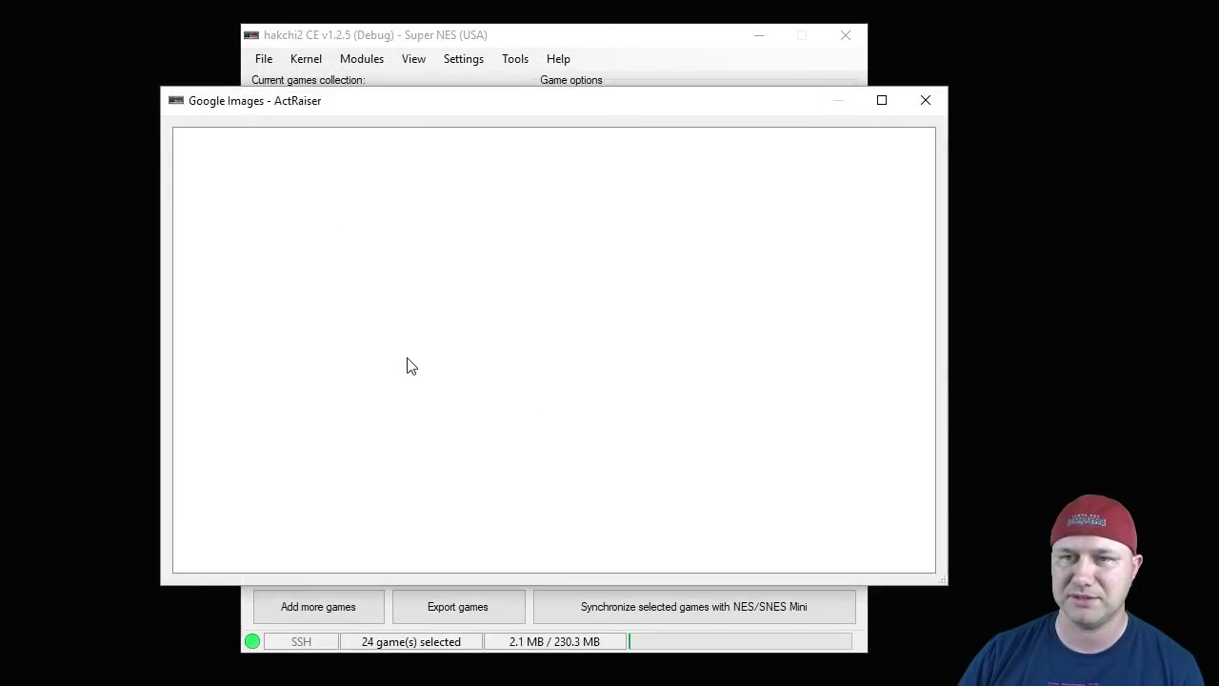
double_click(308, 232)
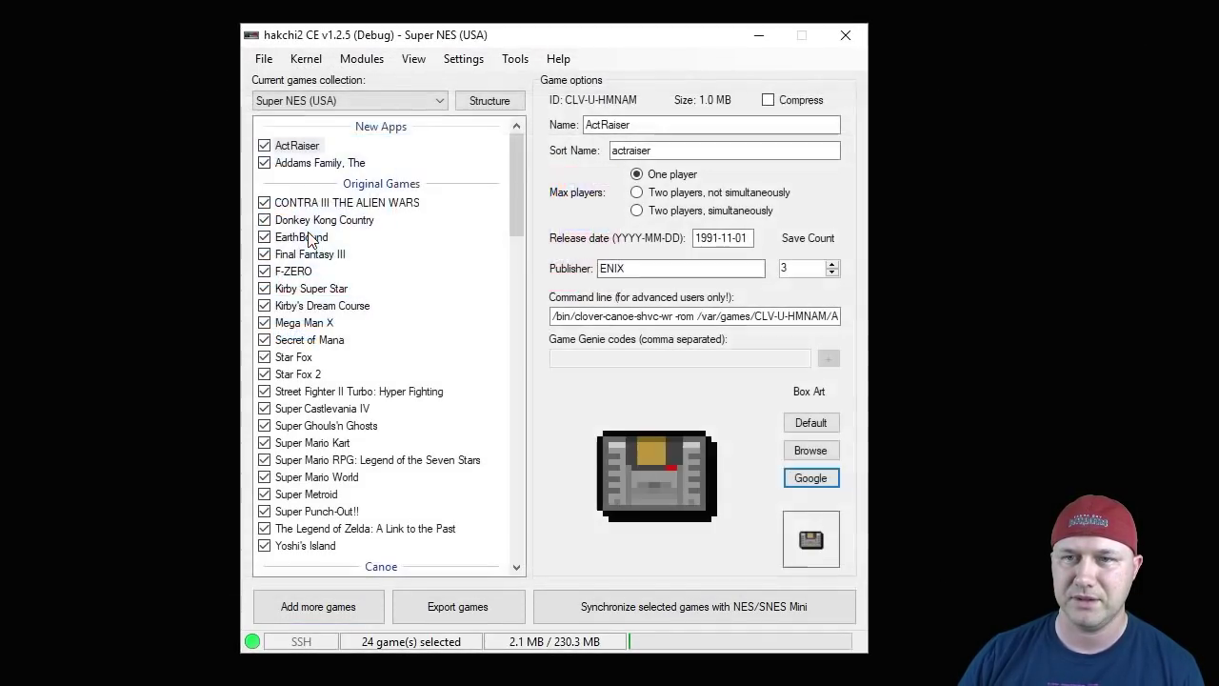
click(302, 163)
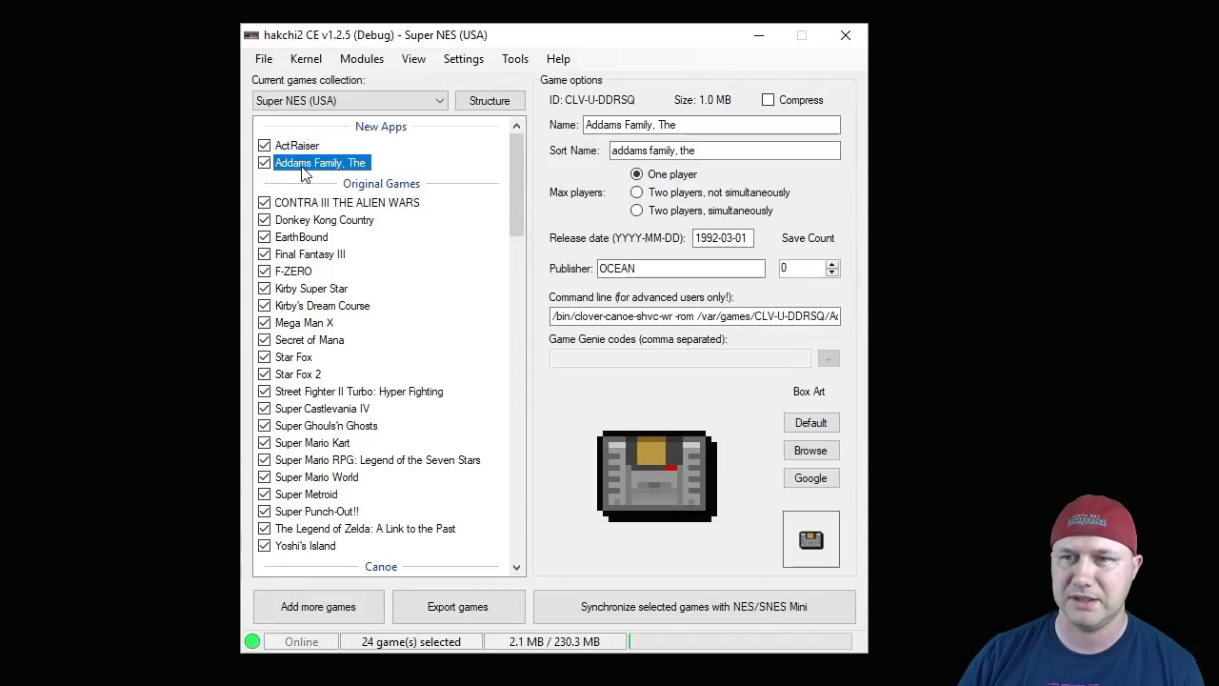
click(816, 483)
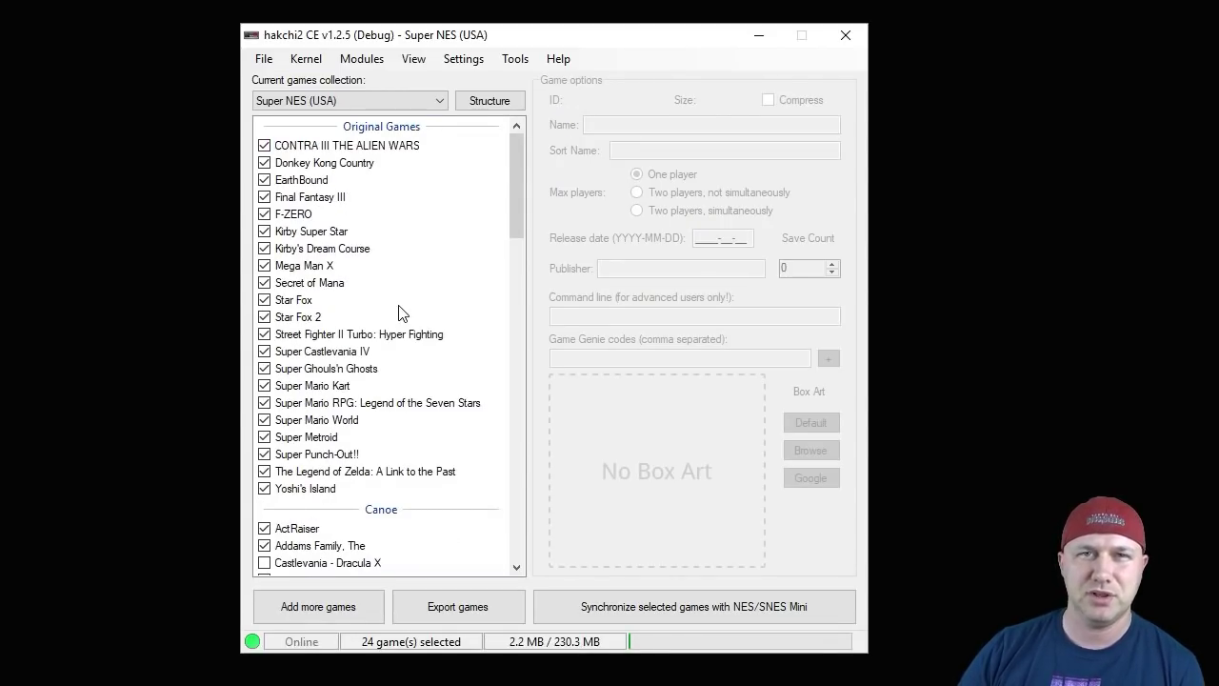
- Select ActRaiser under Canoe in the game list to show its options and box art
click(297, 527)
scroll(518, 231, down, 2)
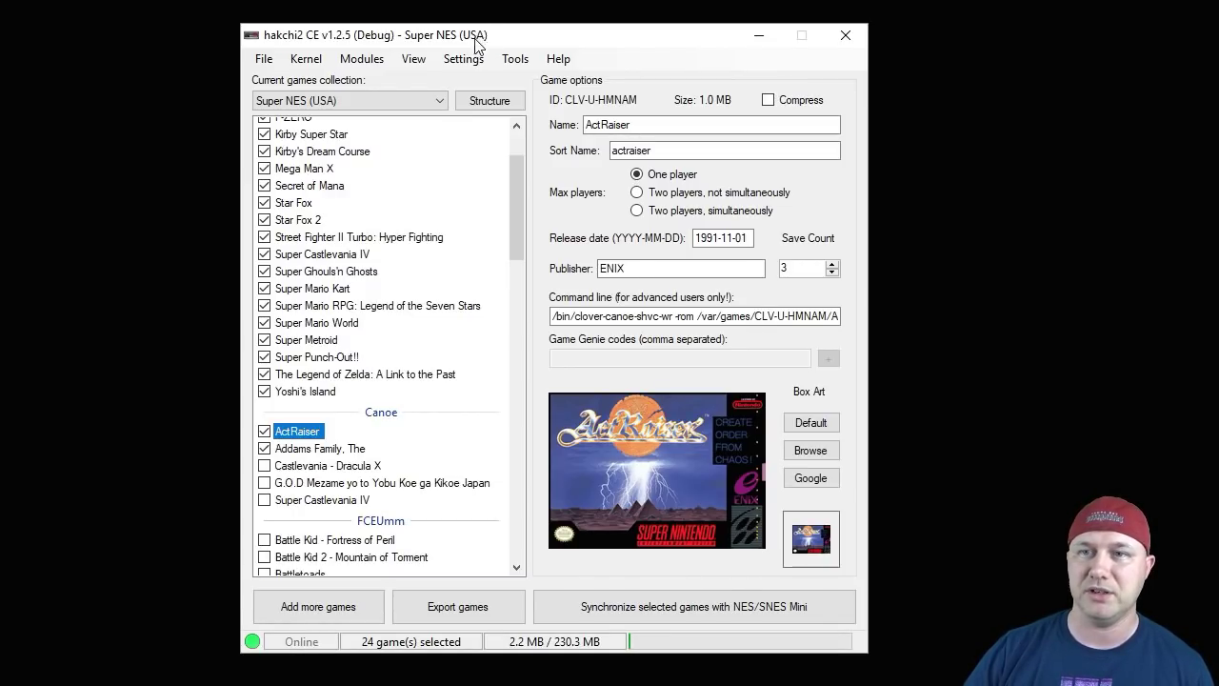
- Enable Settings > SFROM tool and accept visiting DarkAkuma's website to get the tool
click(476, 60)
mouse_move(508, 100)
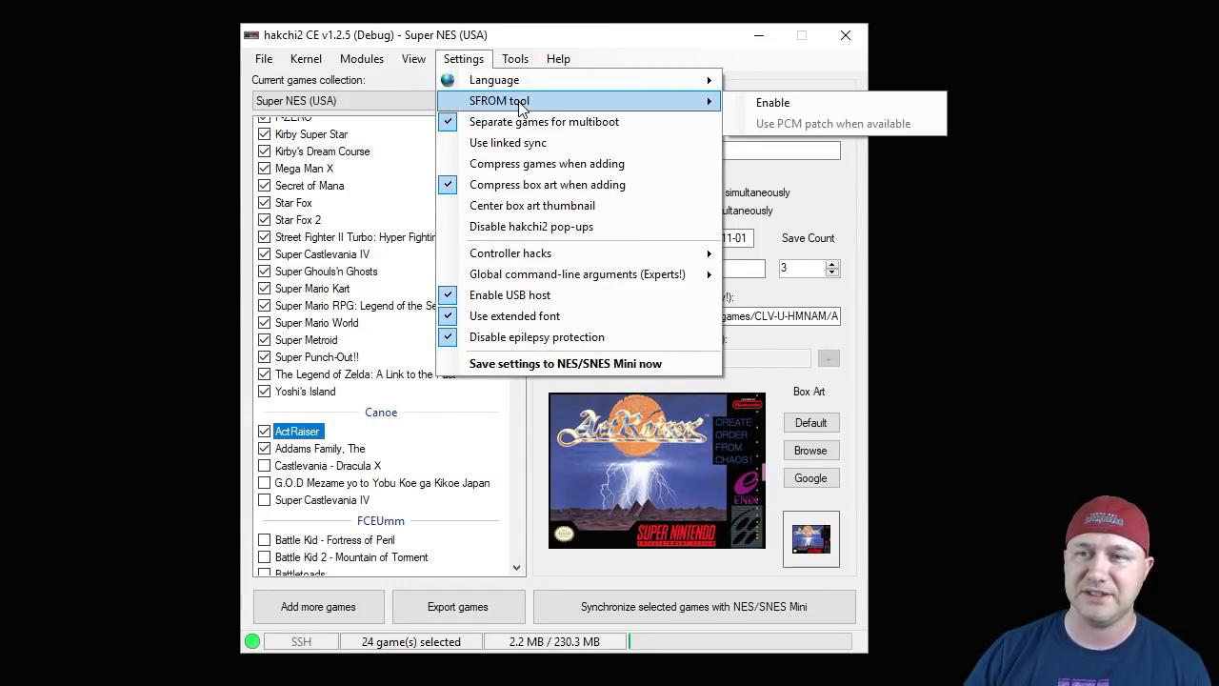
click(767, 105)
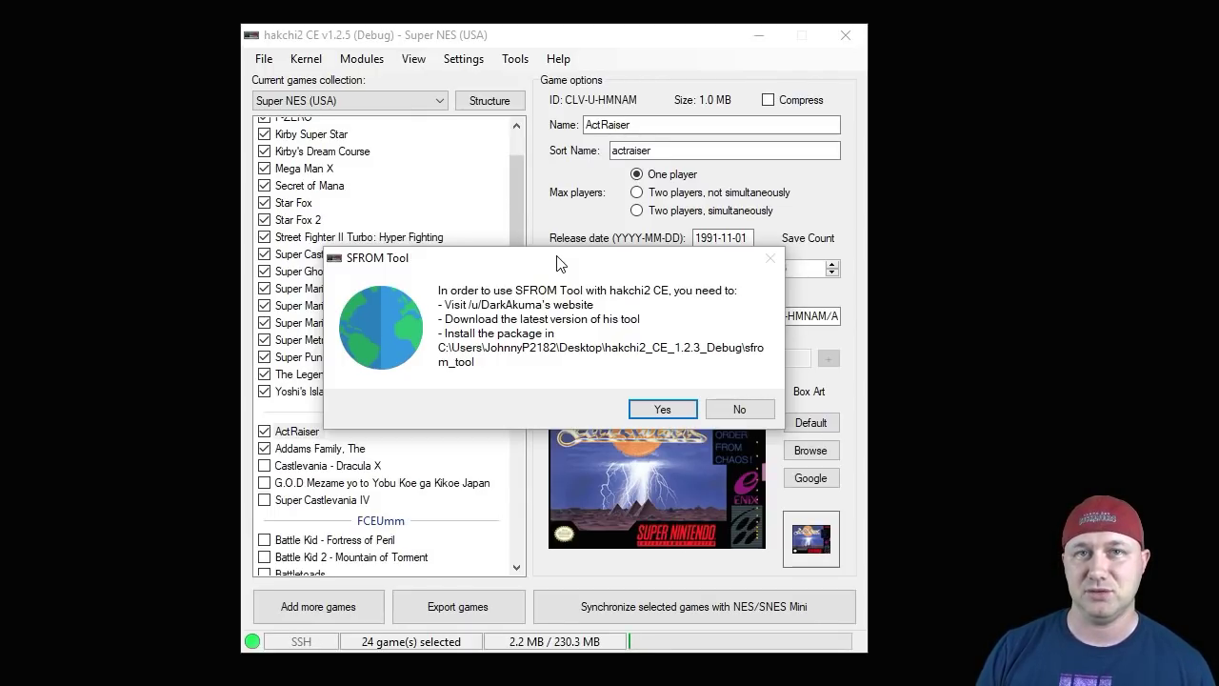
click(650, 411)
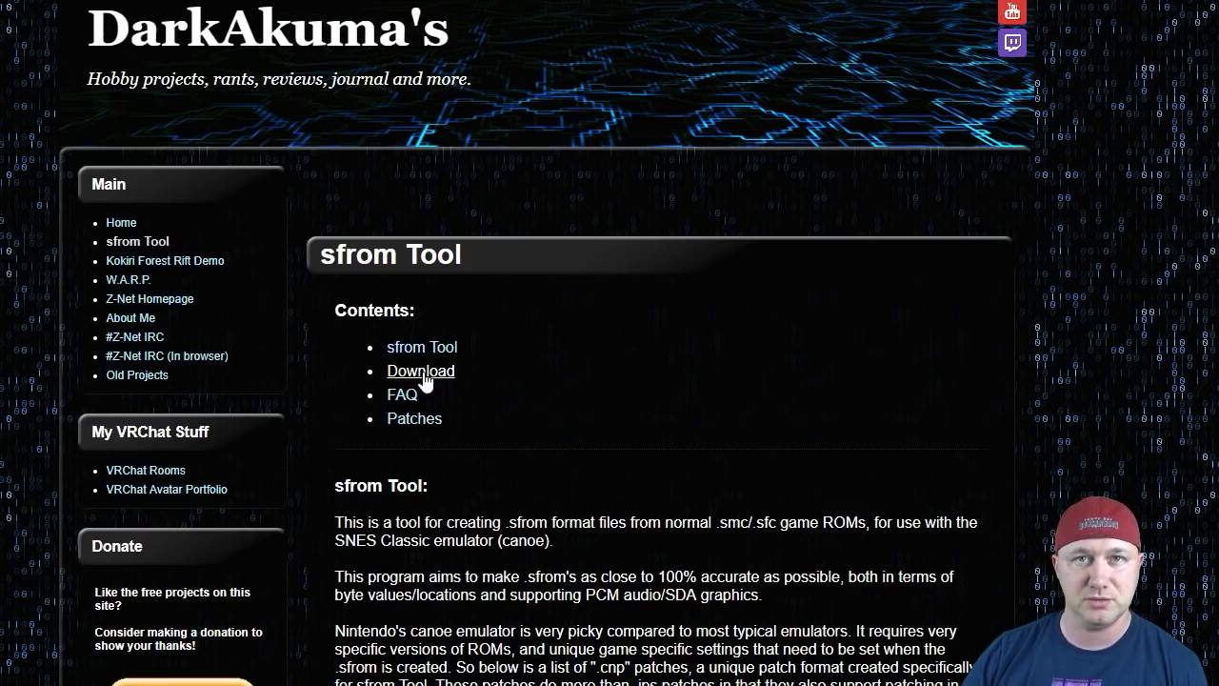
- Extract SFROM_Tool_v1.1.1.0.rar into the sfrom_tool folder using Extract Here
scroll(425, 381, down, 6)
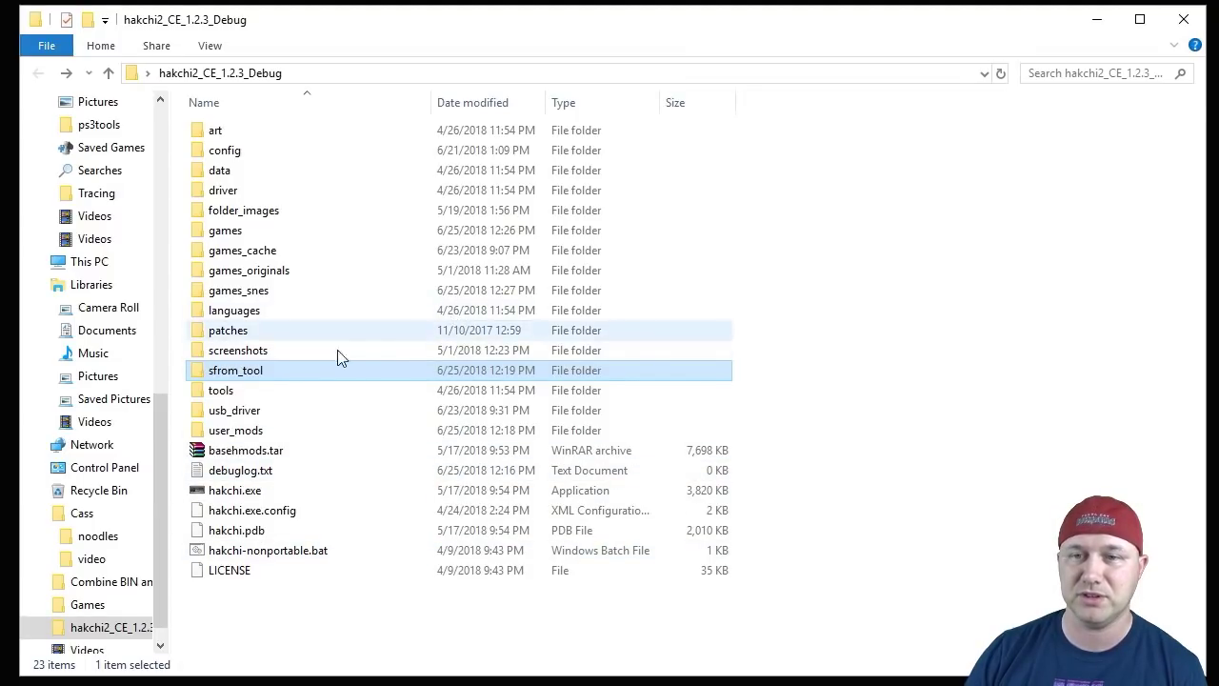
double_click(250, 375)
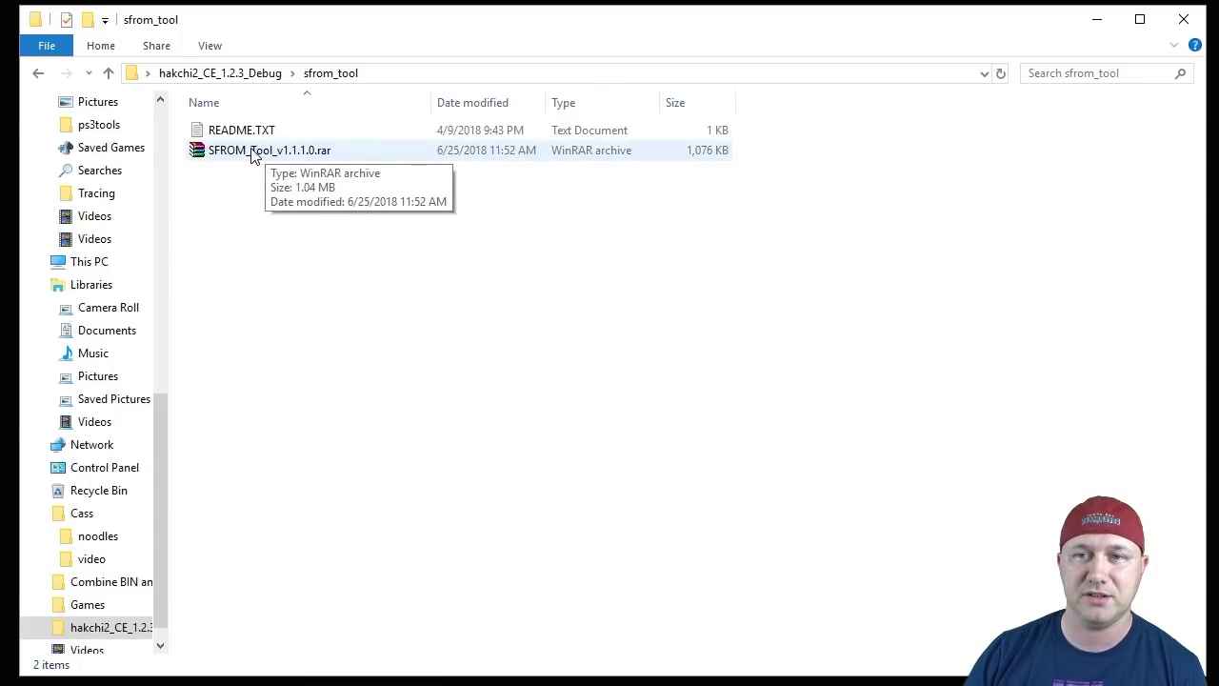
right_click(253, 156)
click(313, 225)
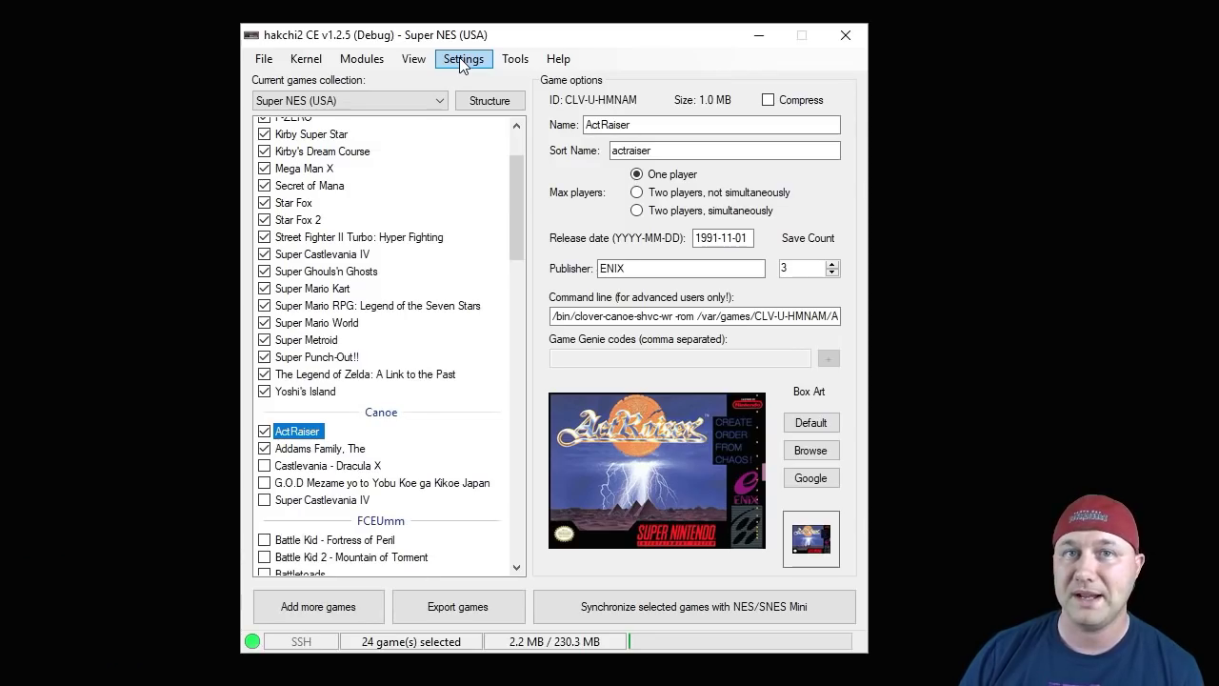
- Enable the now-installed SFROM tool under Settings > SFROM tool
click(459, 57)
mouse_move(507, 103)
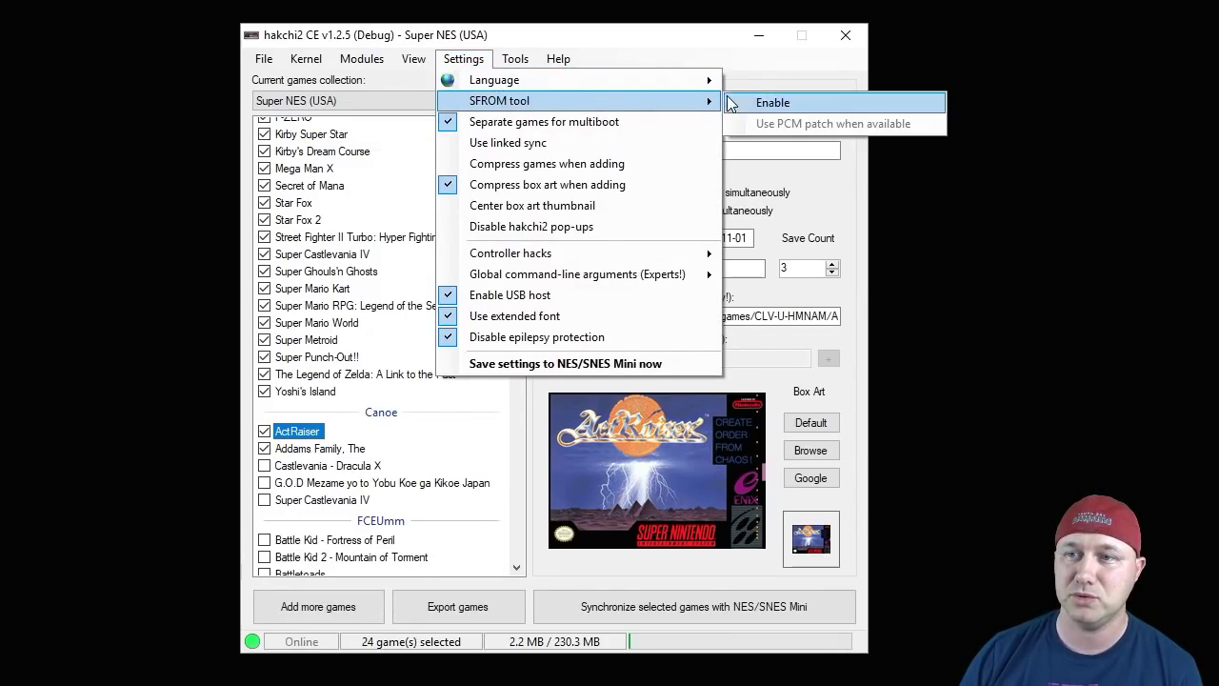
click(769, 101)
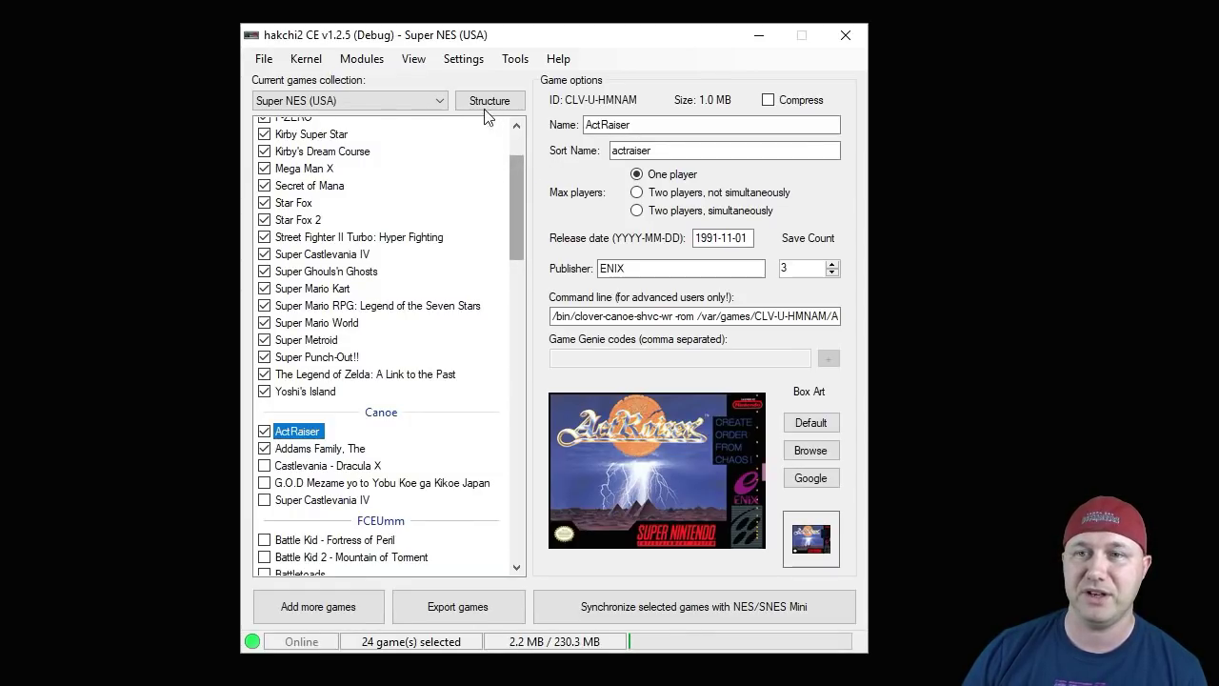
- Download RetroArch Neo 1.7.3a from the Retroarch tab of the Hakchi Mod store
click(363, 62)
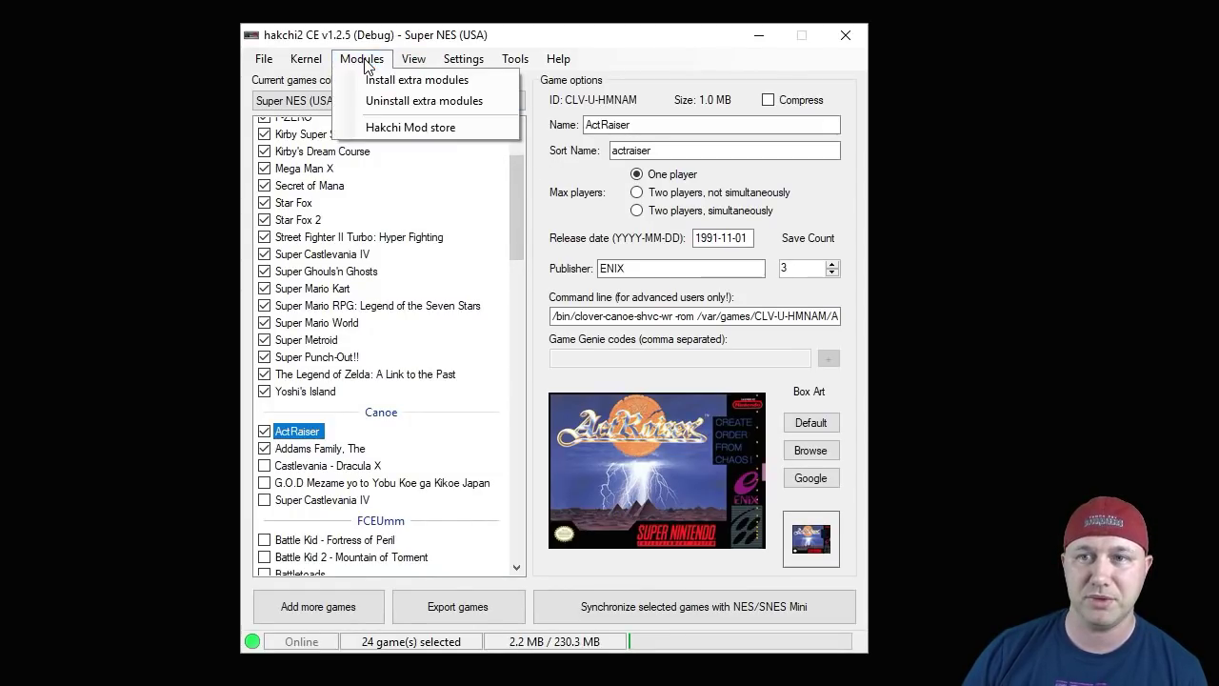
click(414, 130)
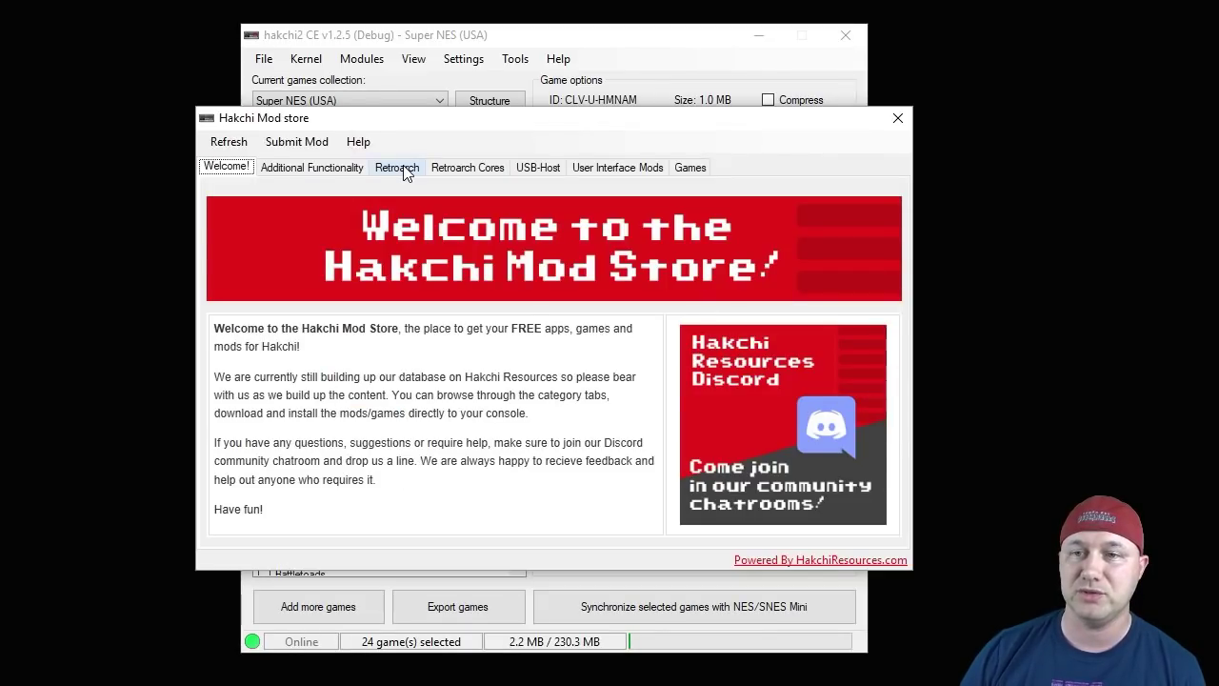
click(400, 169)
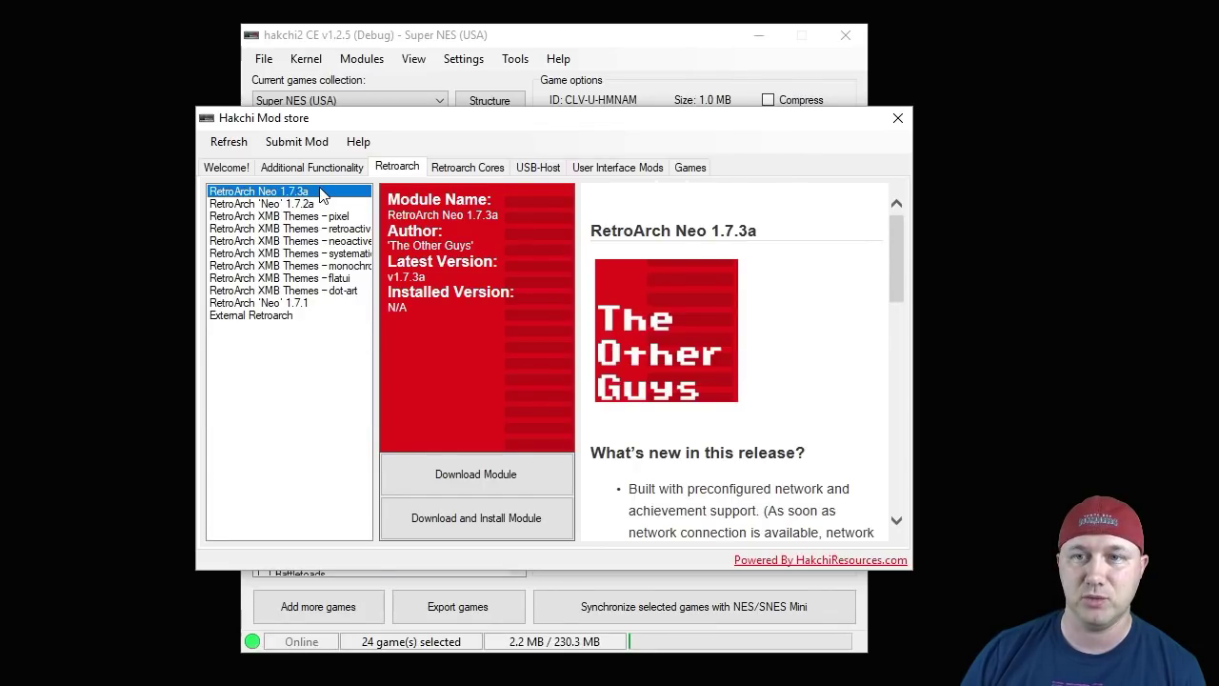
click(484, 478)
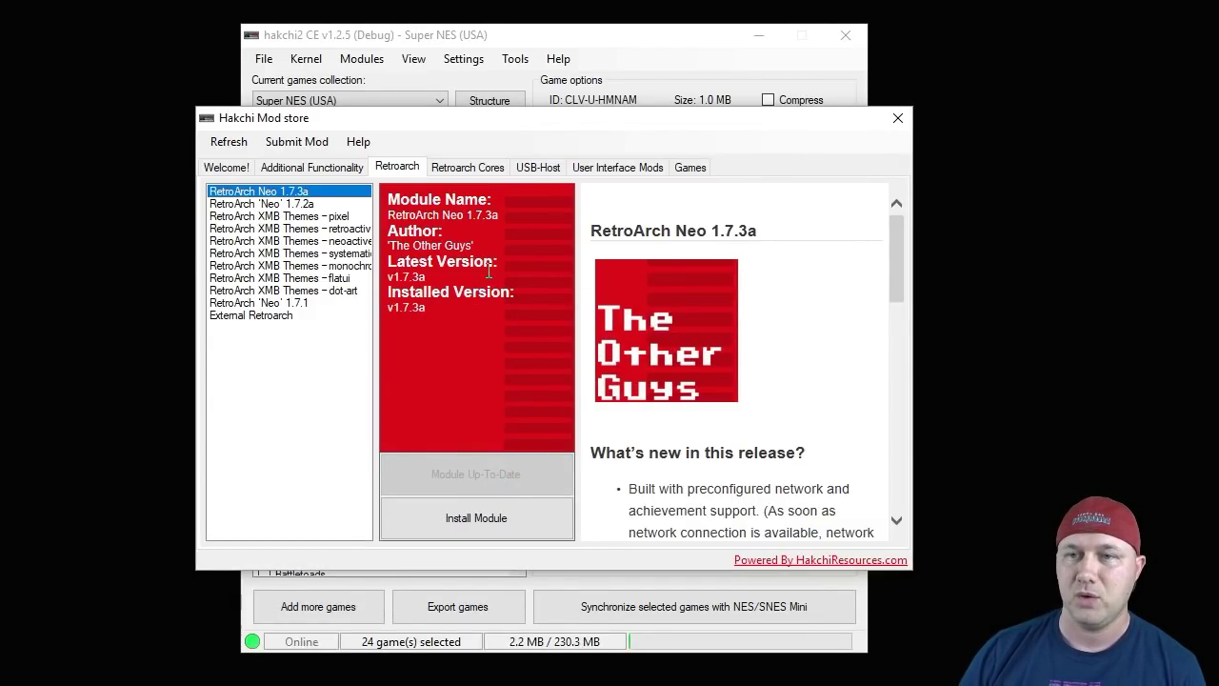
- Download the SNES9x Retroarch Core from the Retroarch Cores tab, then close the store
click(474, 168)
scroll(285, 362, down, 6)
click(288, 303)
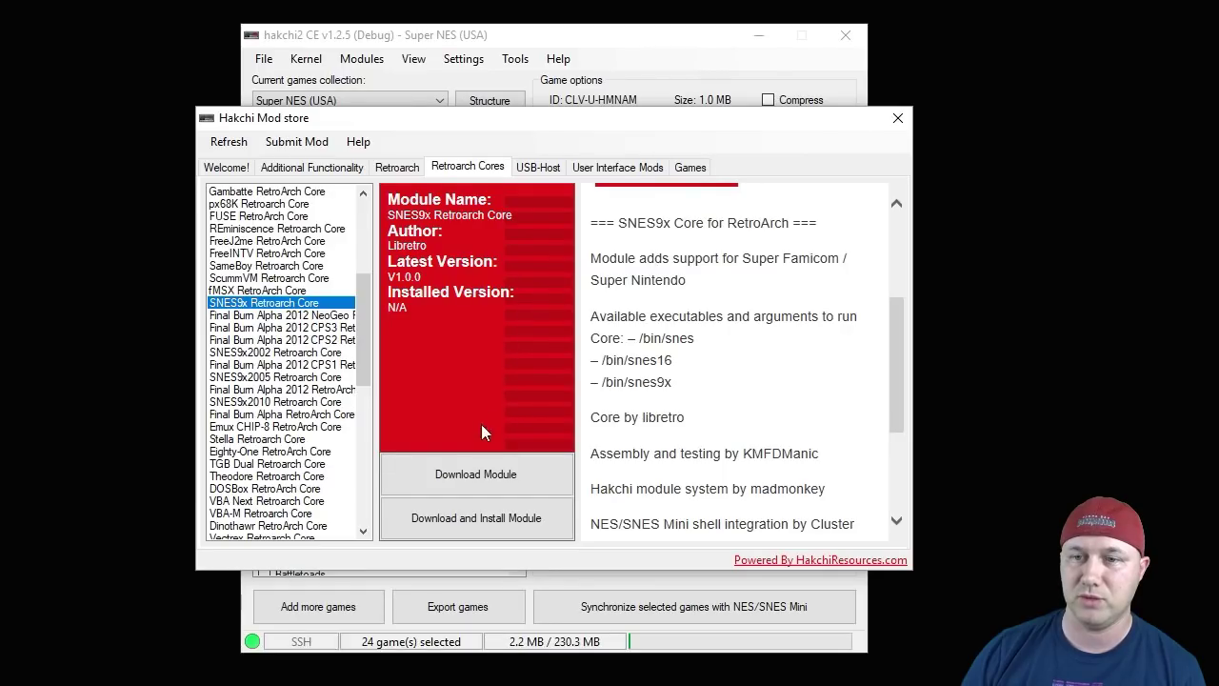
click(479, 481)
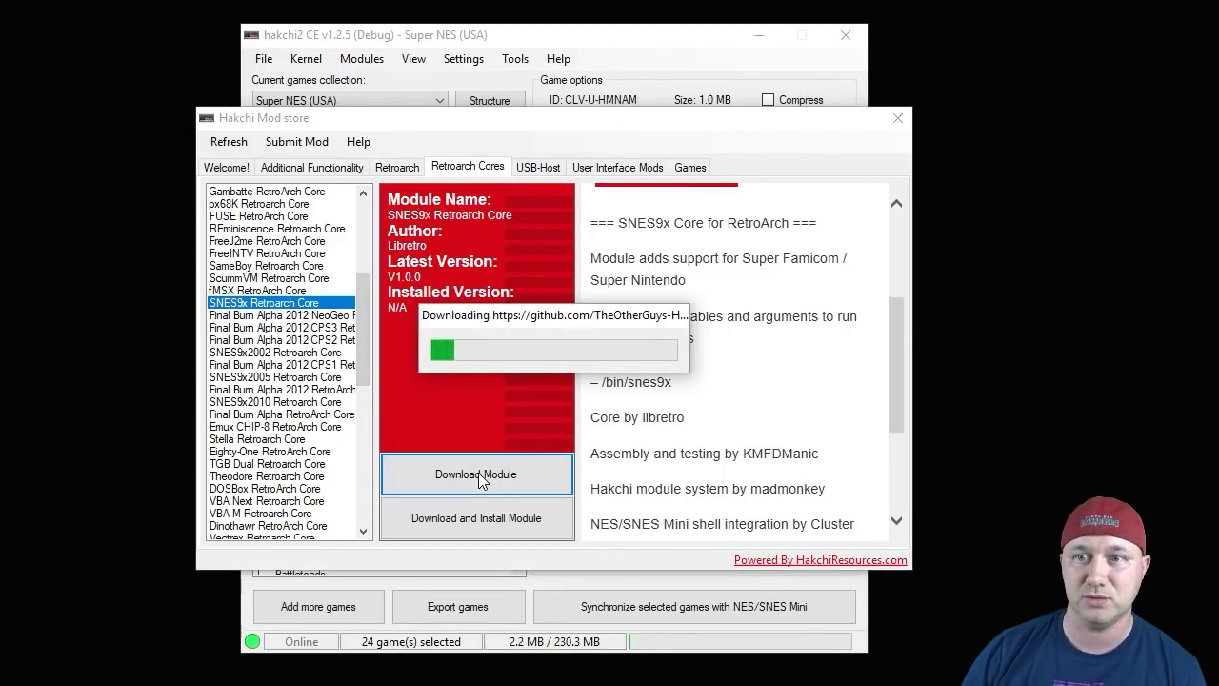
click(897, 119)
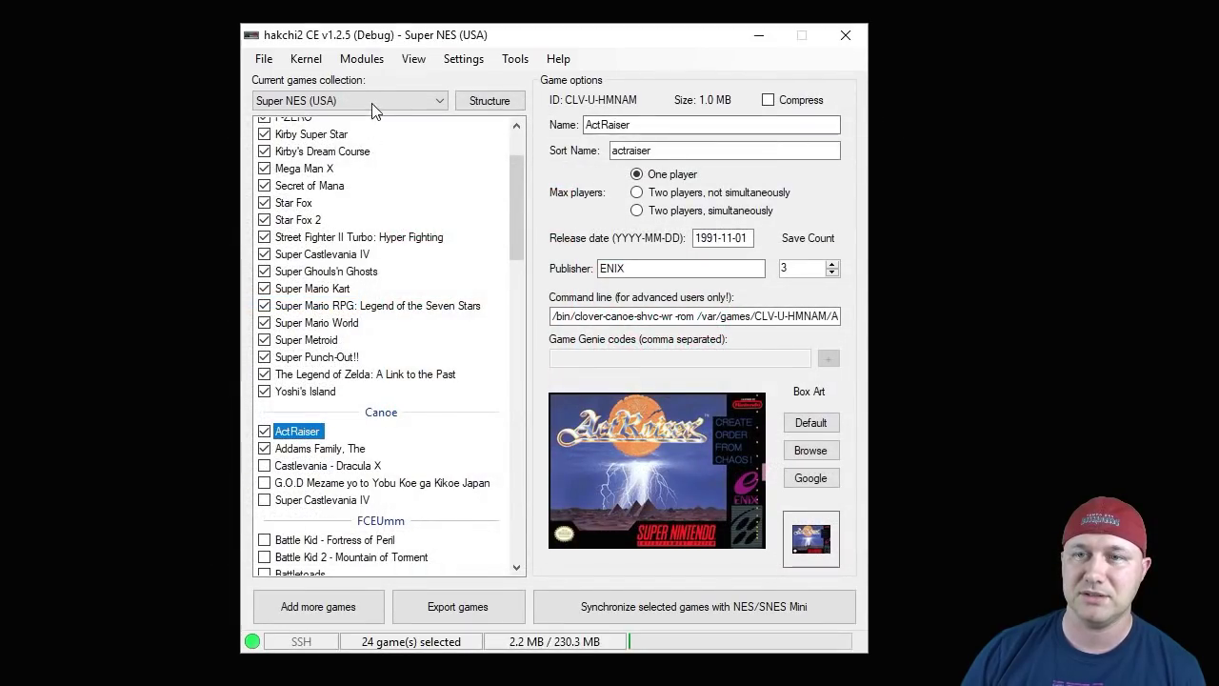
- Install RetroArch Neo 1.7.3a and SNES9x2016 through Modules > Install extra modules
click(369, 63)
click(396, 80)
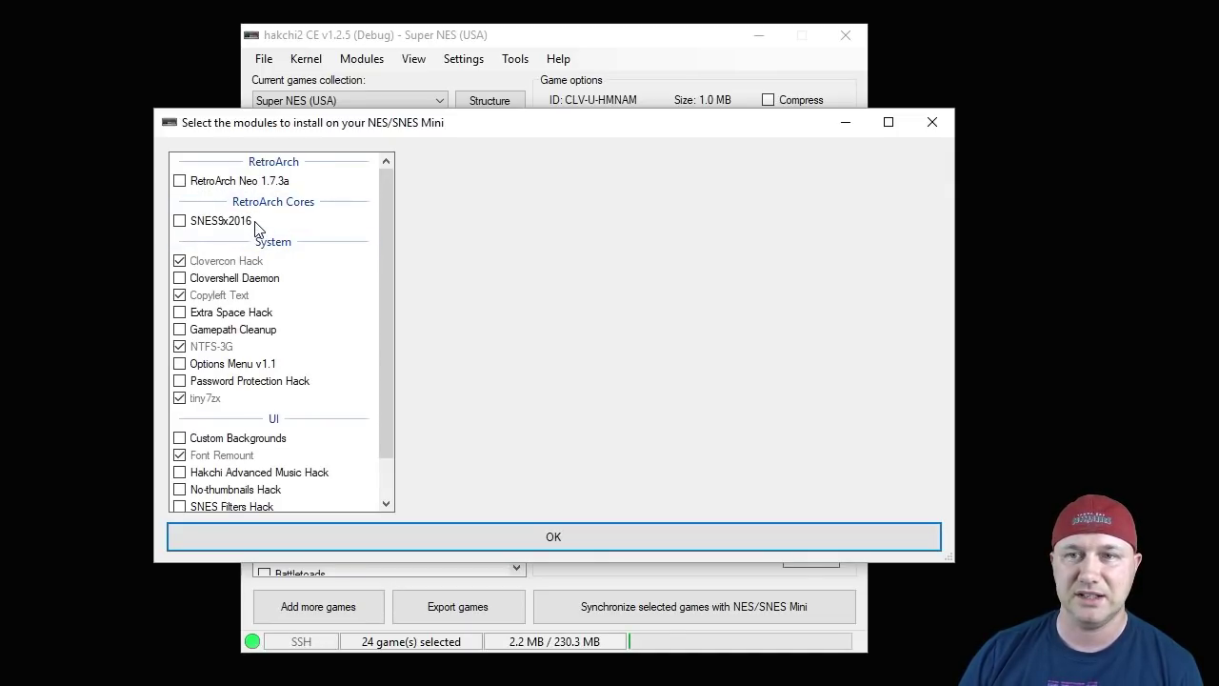
click(181, 183)
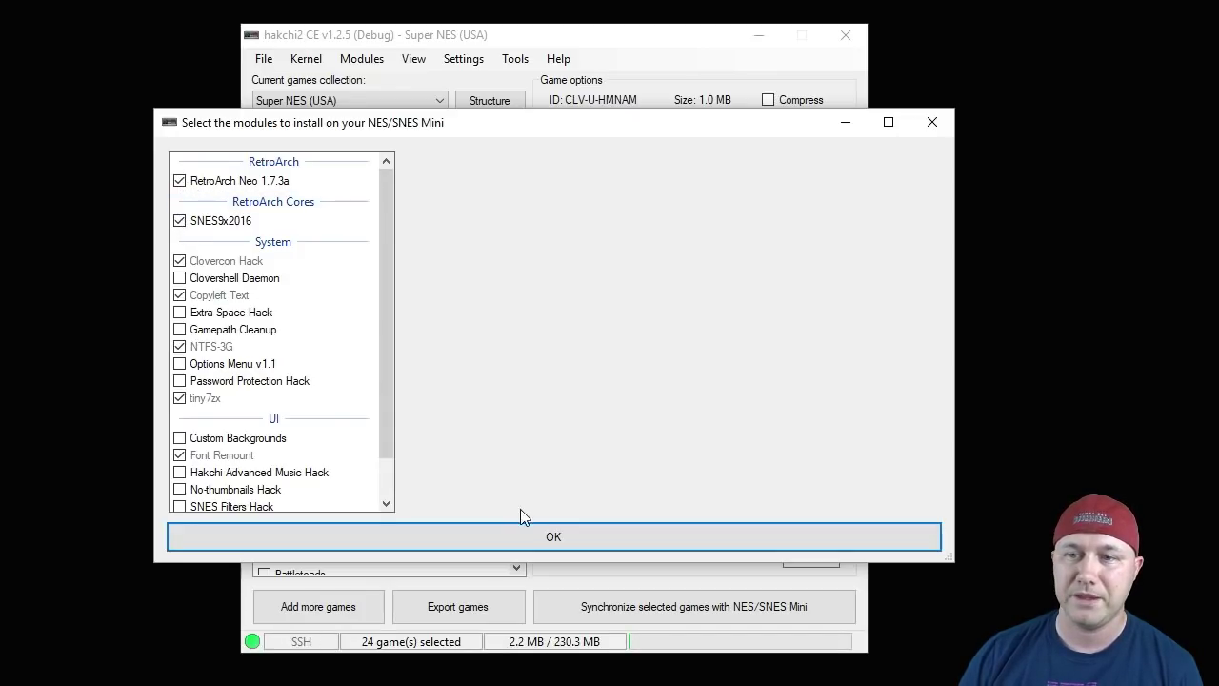
click(546, 536)
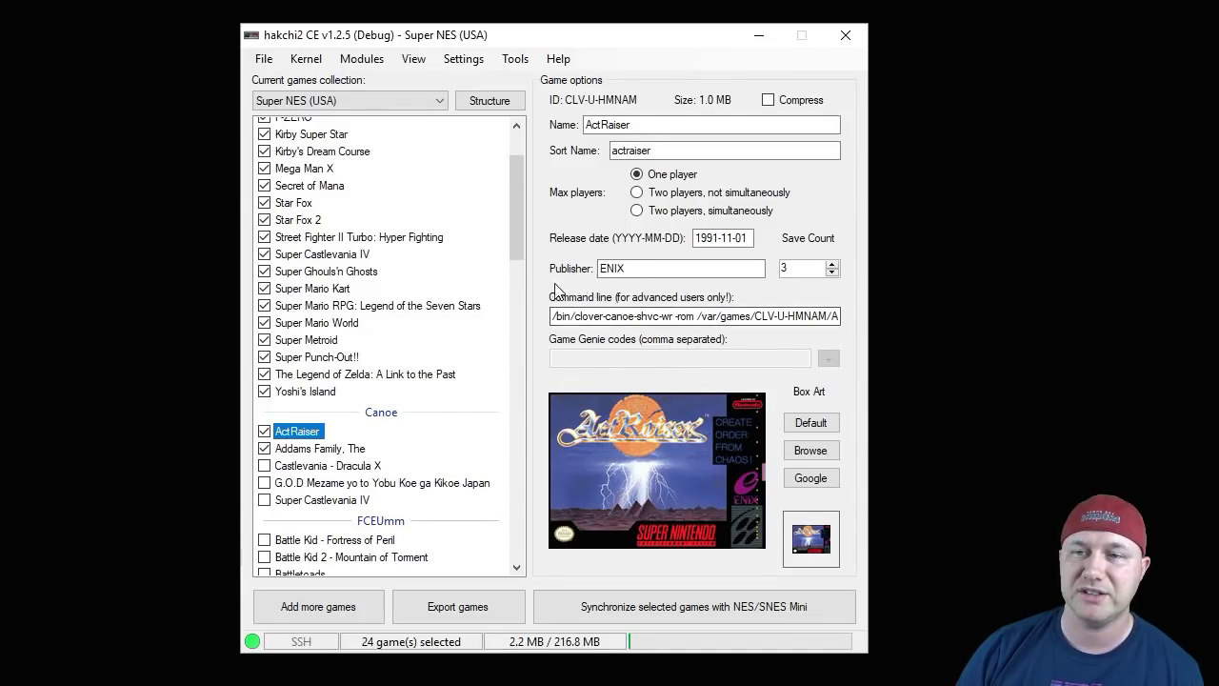
- Replace 'clover-canoe-shvc-wr -rom' with 'snes9x' in The Addams Family's command line
click(317, 448)
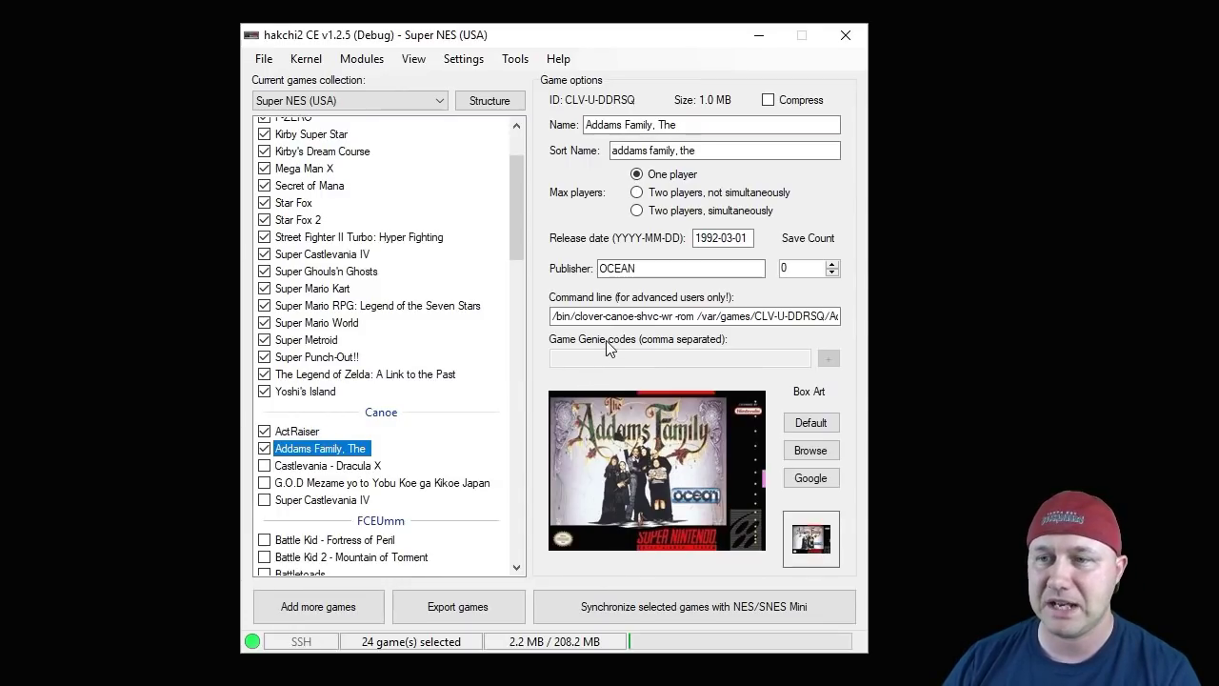
drag(694, 318, 577, 322)
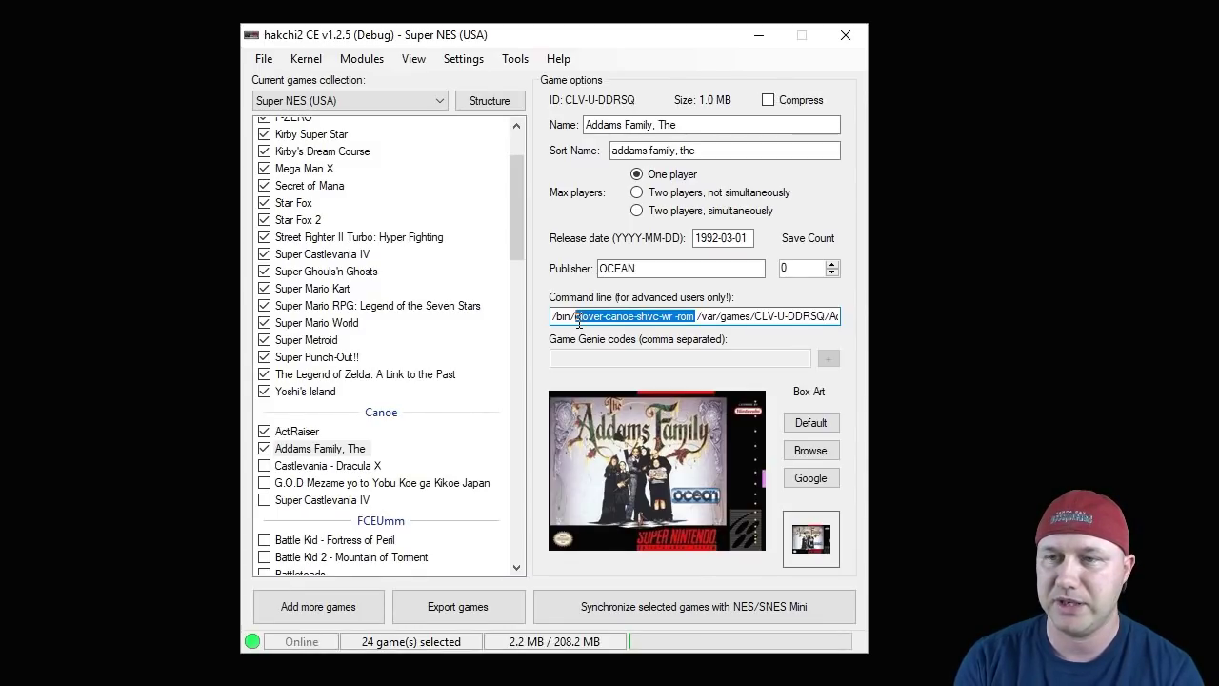
text(snes9)
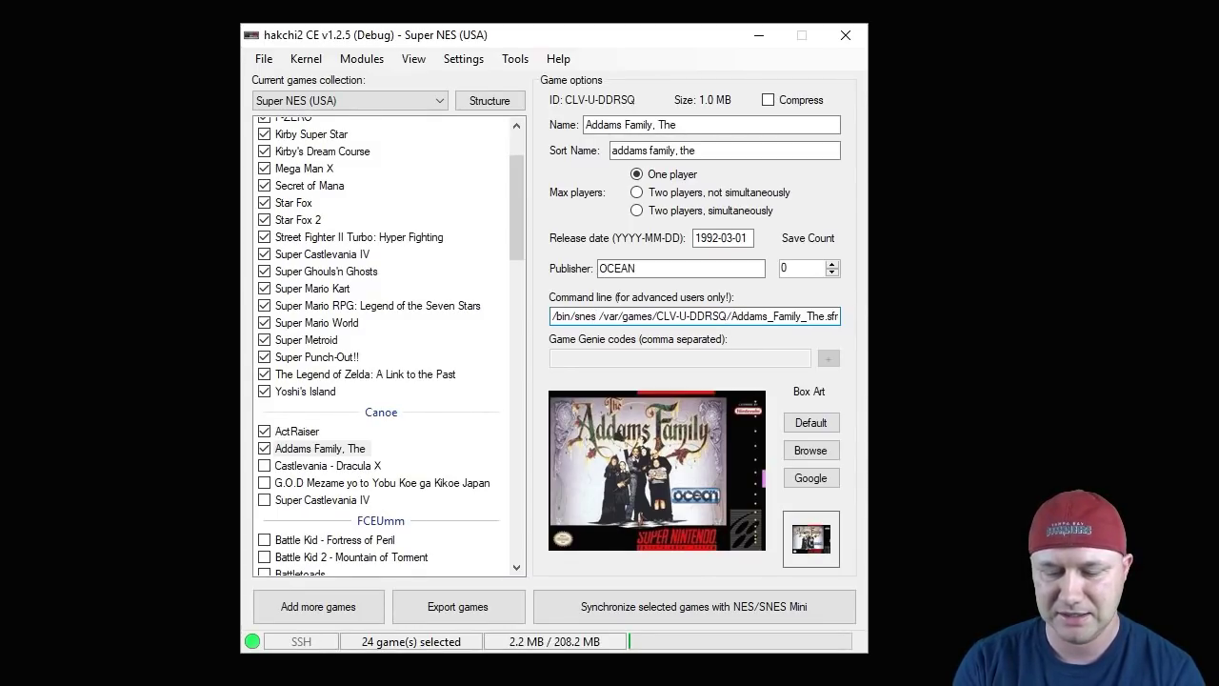
text(x)
click(296, 430)
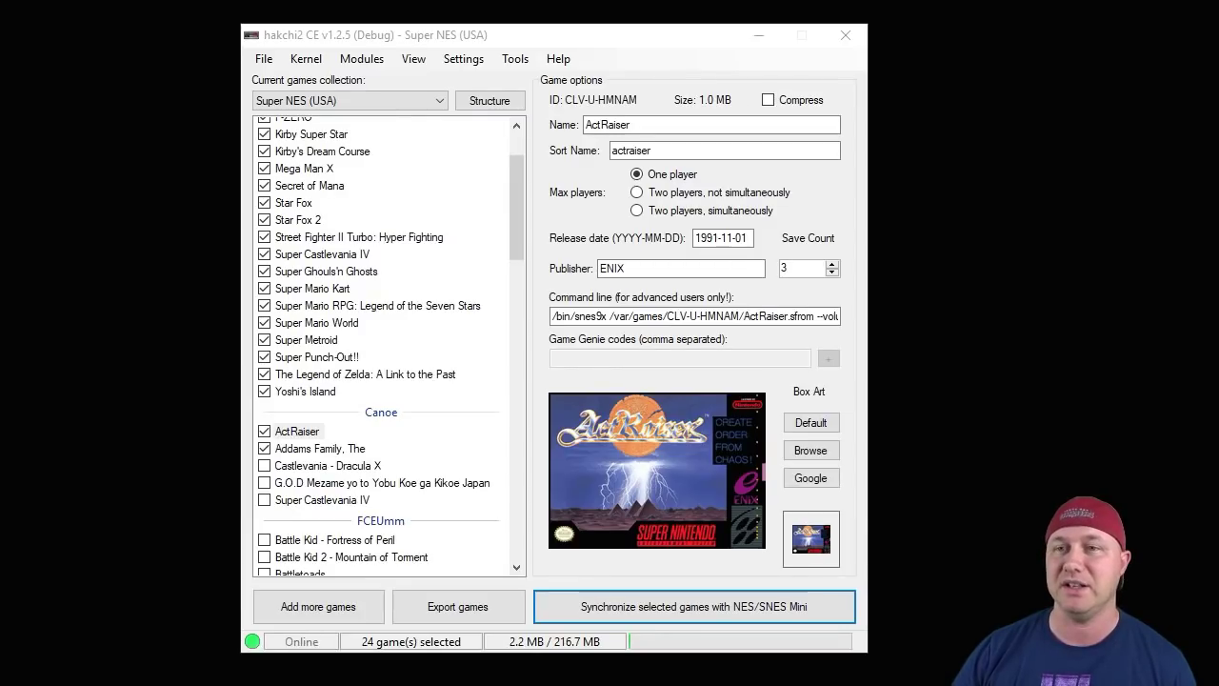
click(473, 63)
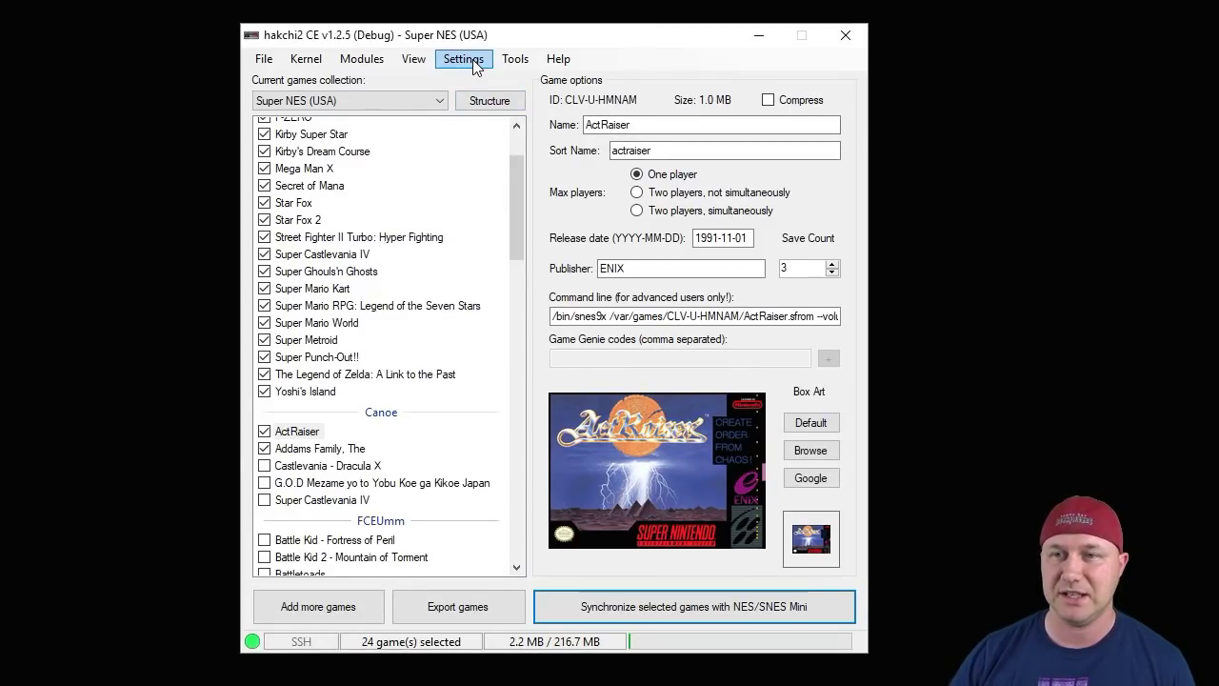
click(473, 61)
mouse_move(534, 263)
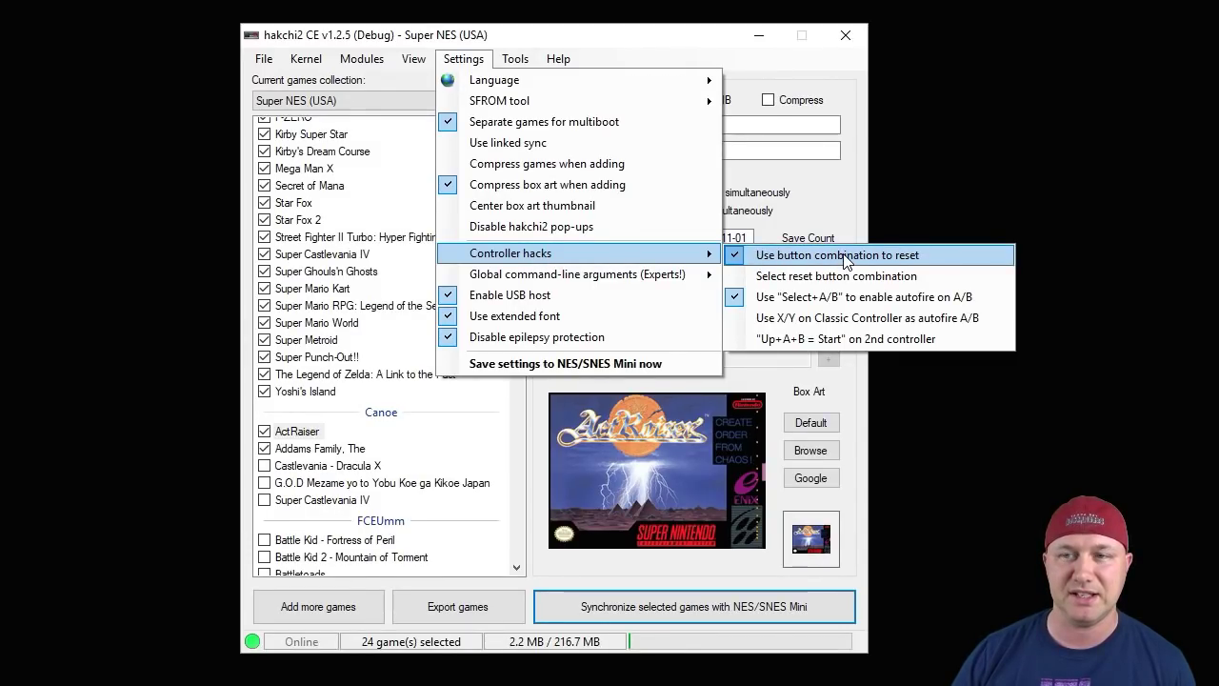
click(795, 276)
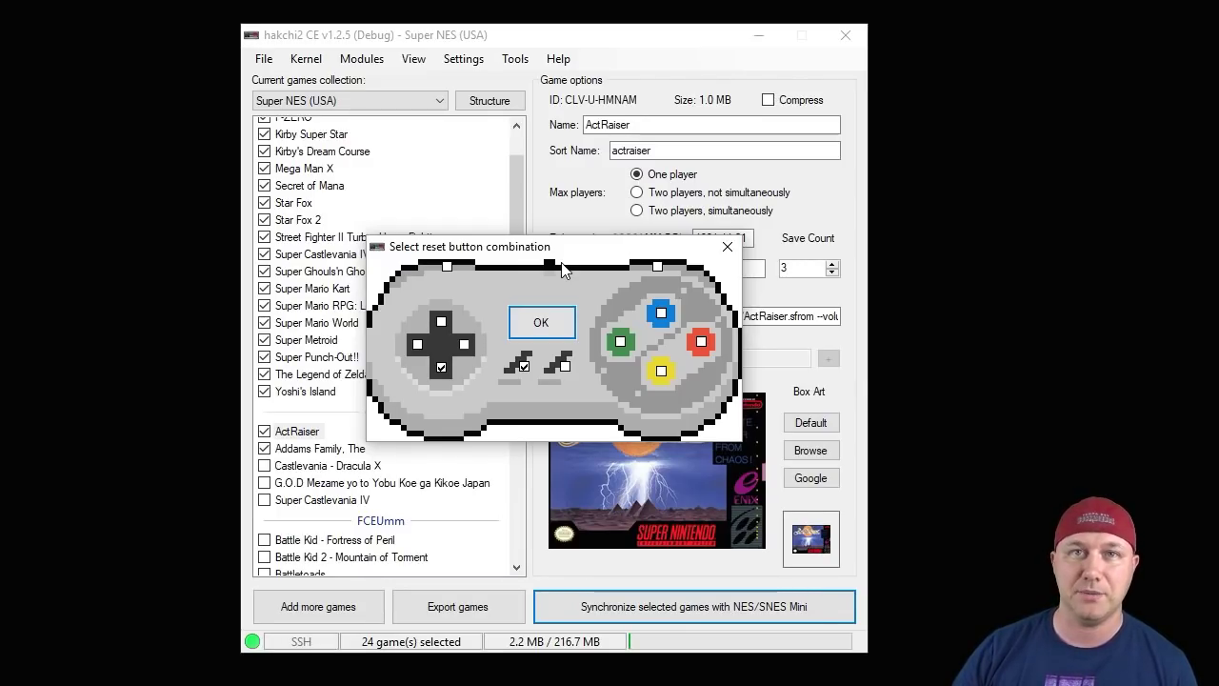
key(Return)
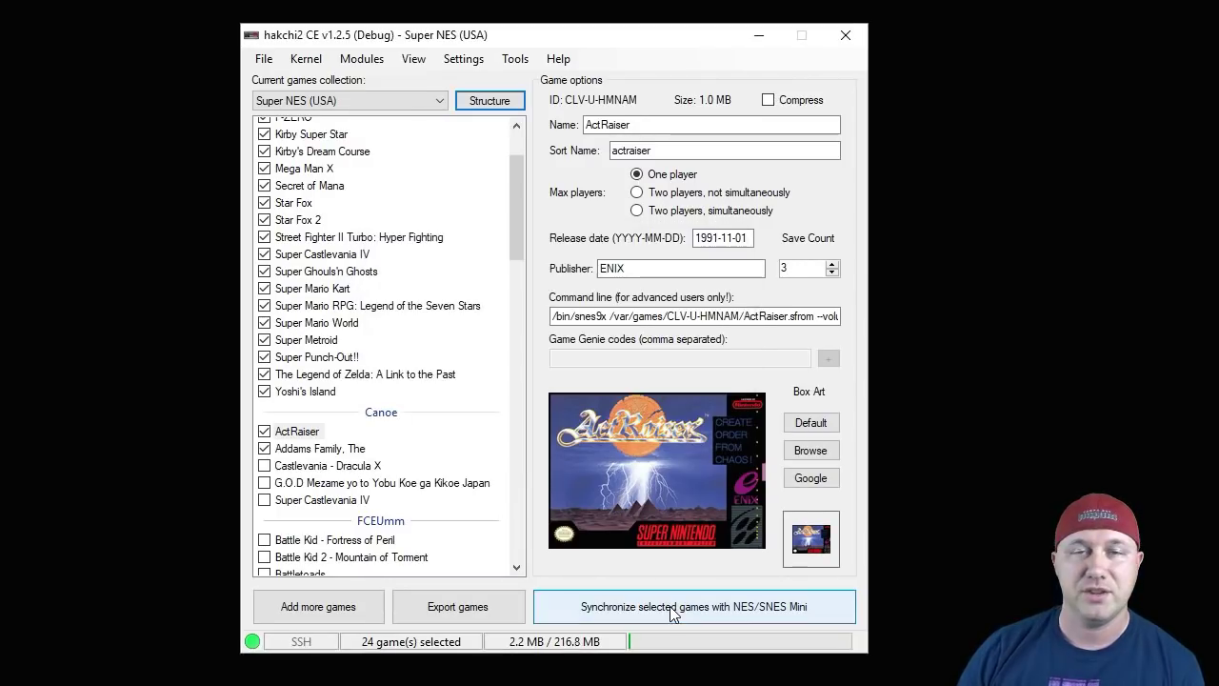
- Synchronize the selected games to the SNES Mini and dismiss the Done message
click(670, 609)
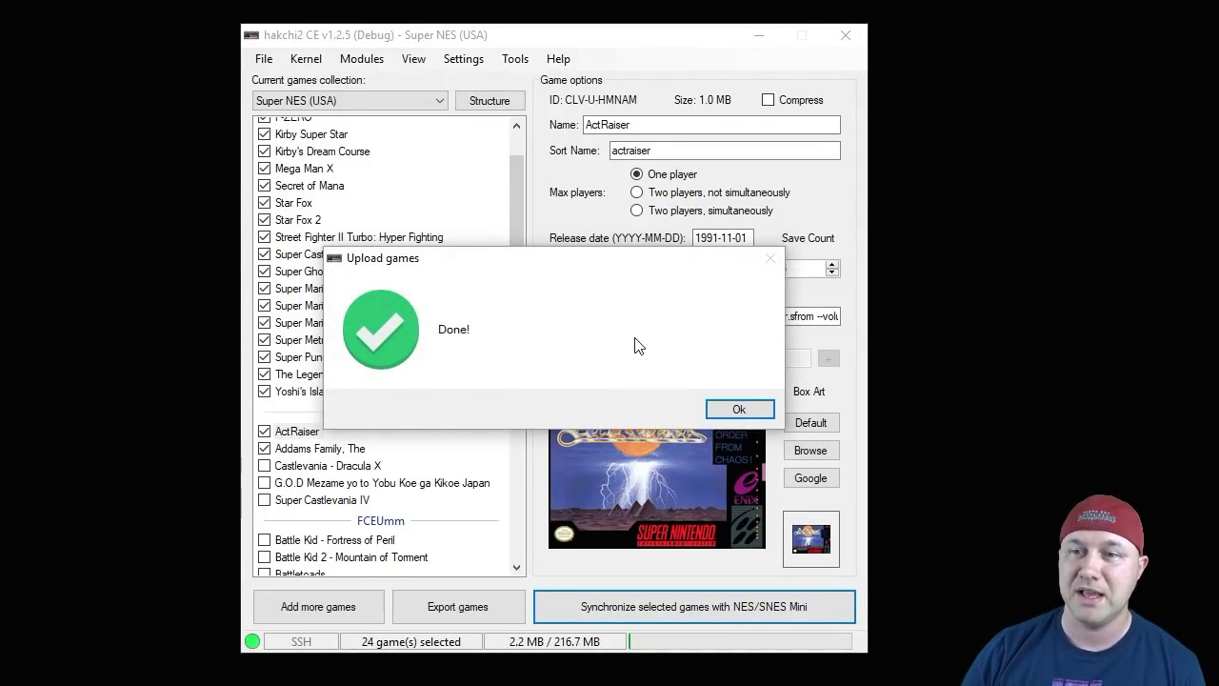
click(738, 409)
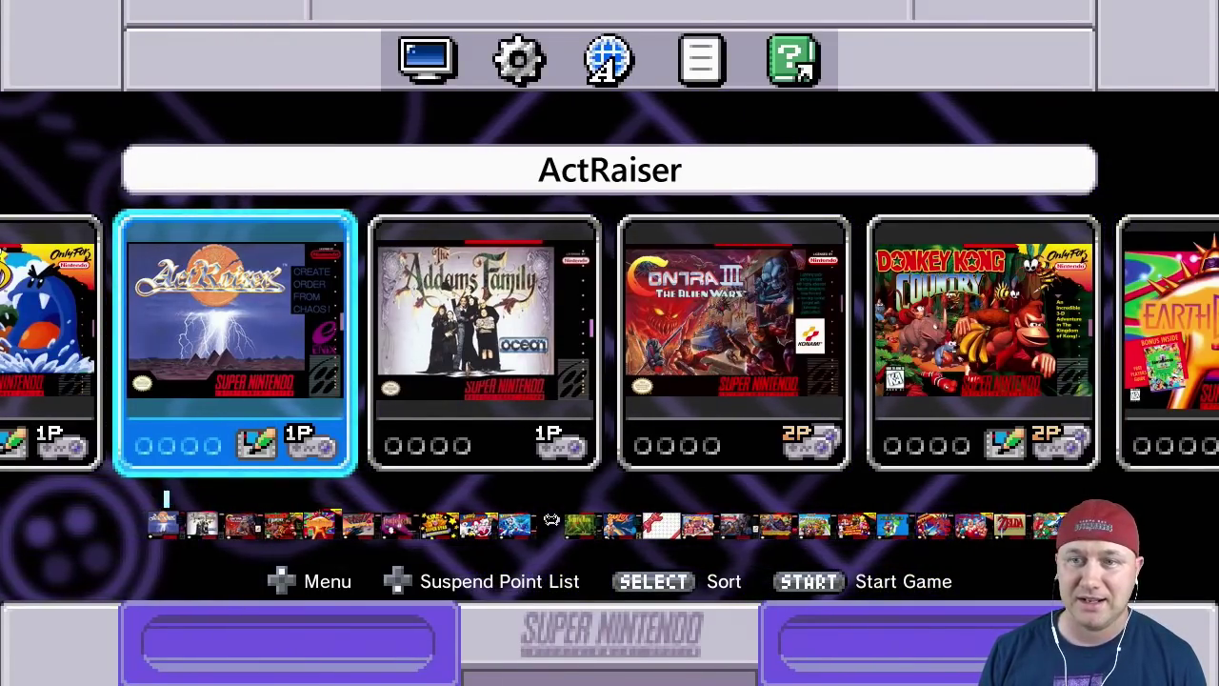
- Launch ActRaiser from the console home menu to test it
key(Right)
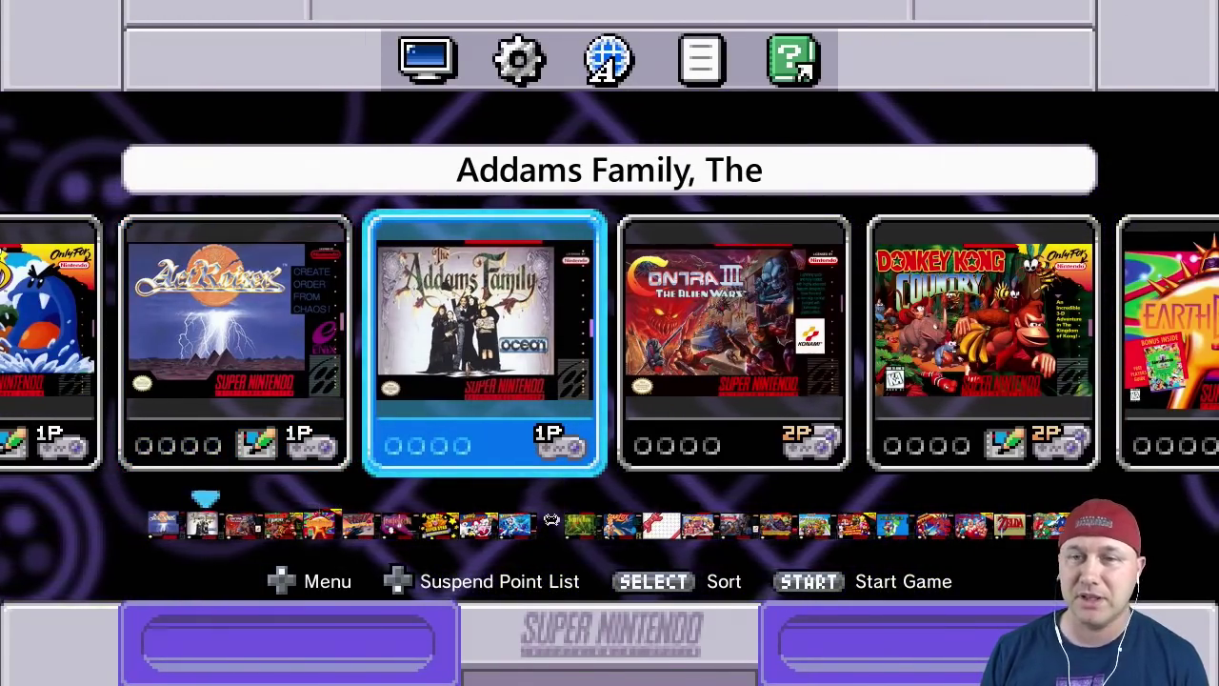
key(Left)
key(Return)
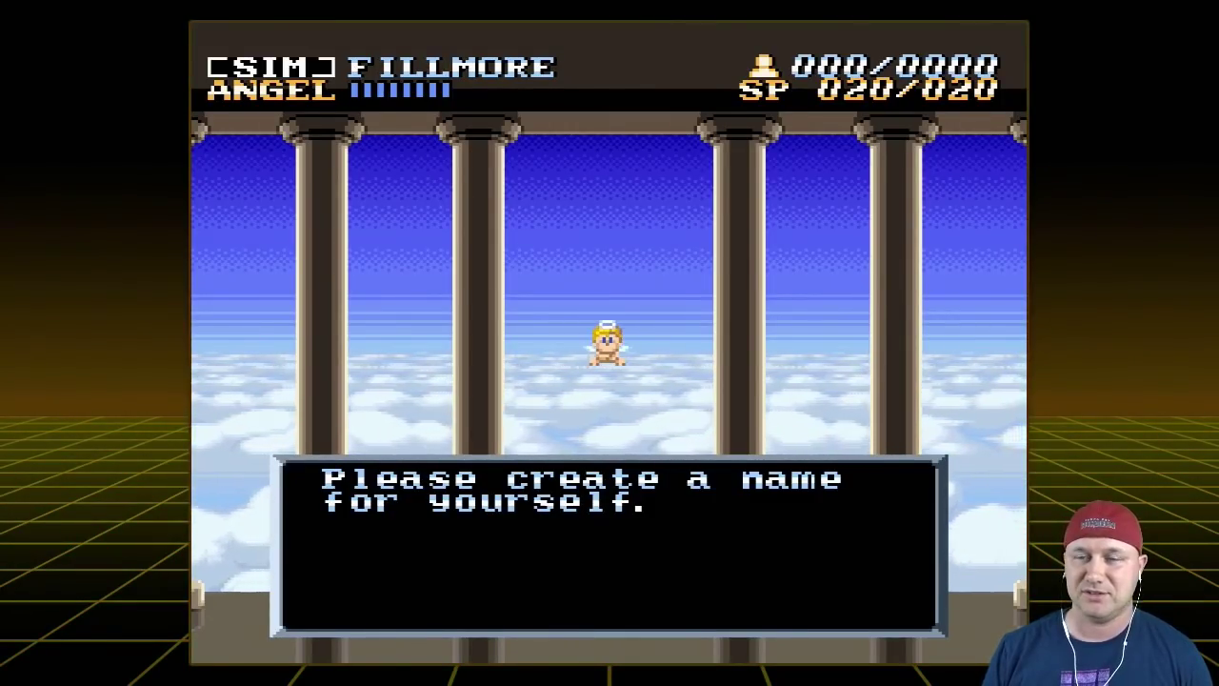
- Reset to the home menu and launch The Addams Family
key(Escape)
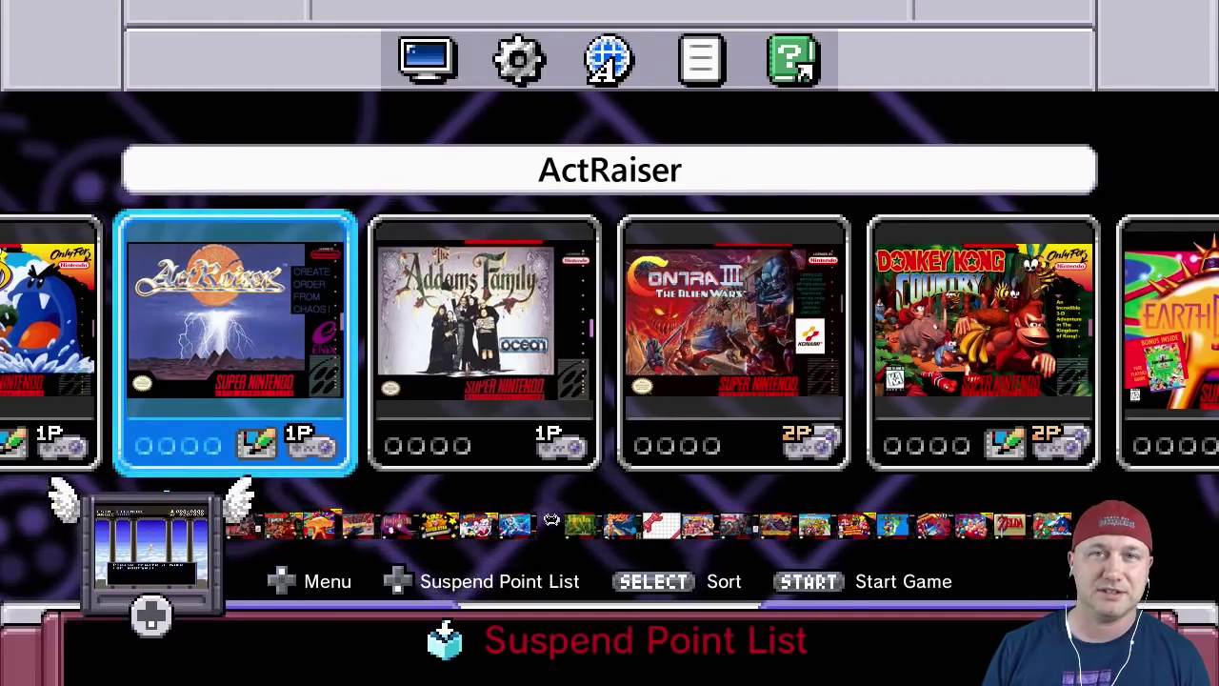
key(Right)
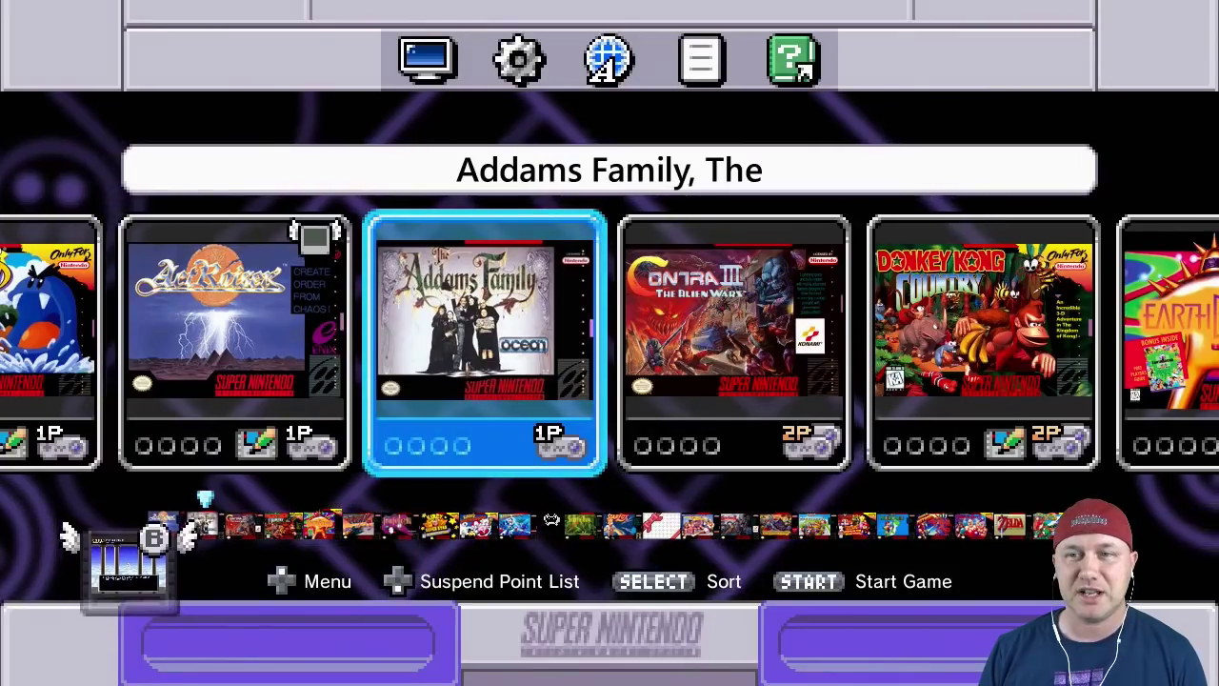
key(Return)
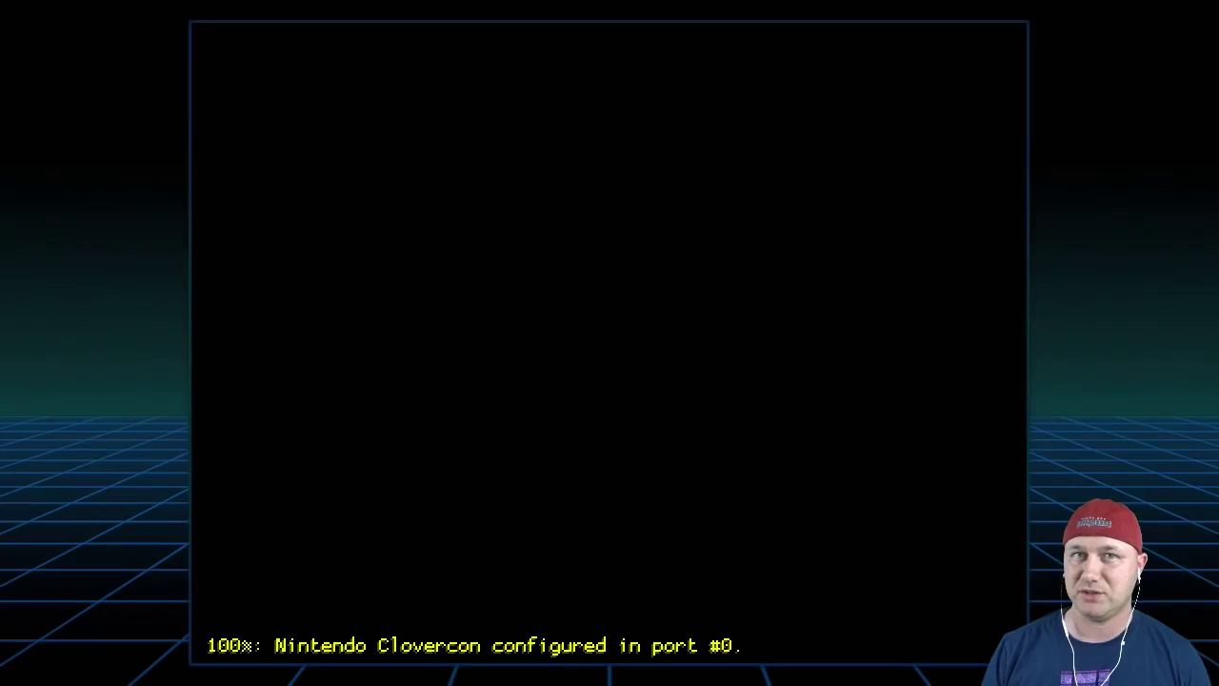
- Browse RetroArch's Quick Menu options, then quit RetroArch from the Main Menu
key(F1)
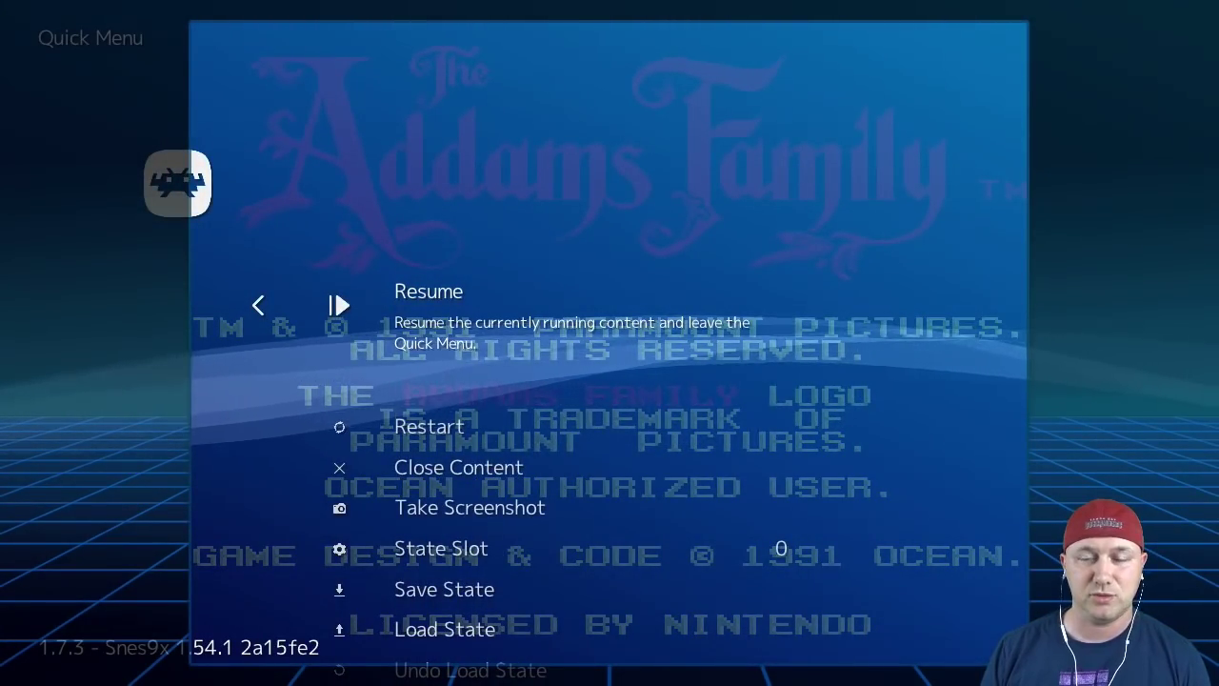
key(Down)
key(Down)
key(Down)
key(Down)
key(Down)
key(Down)
key(Down)
key(Down)
key(Down)
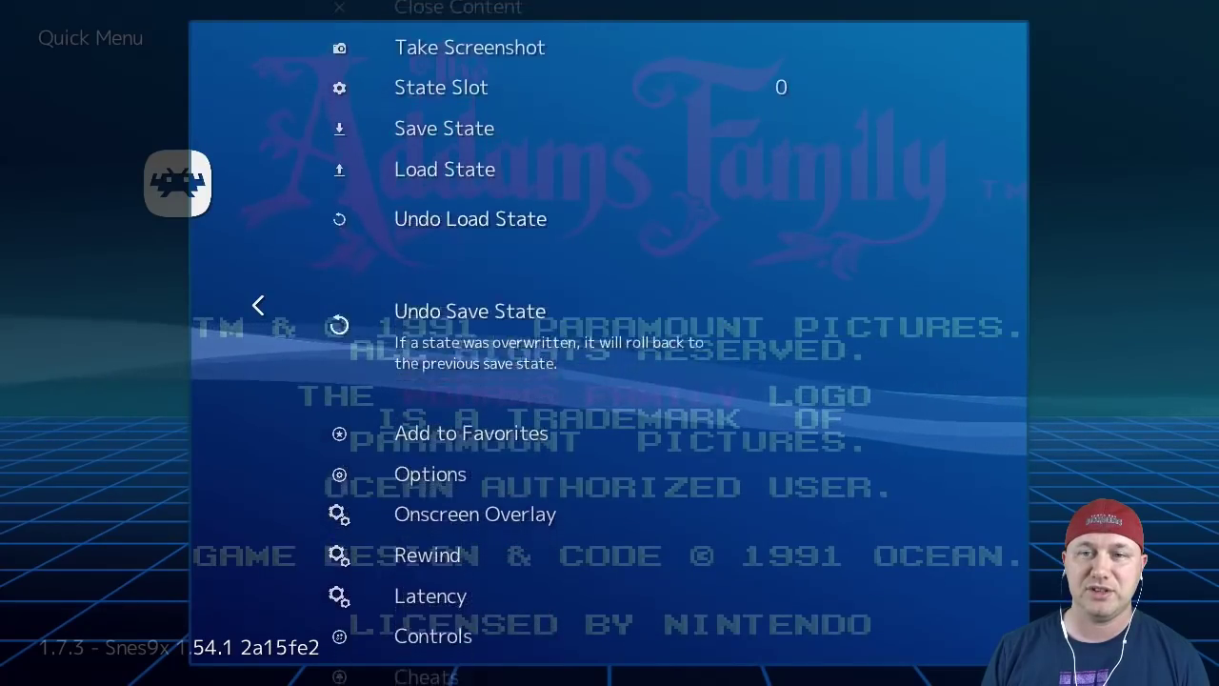
key(Up)
key(Up)
key(Up)
key(Up)
key(BackSpace)
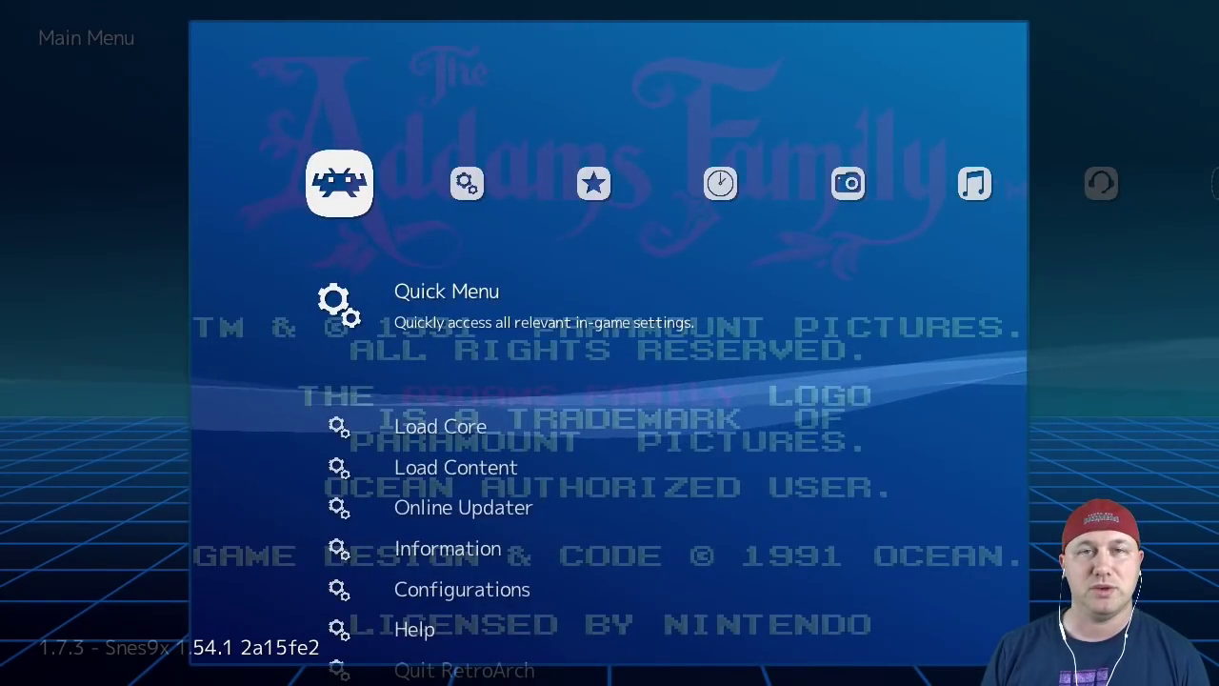
key(Up)
key(F1)
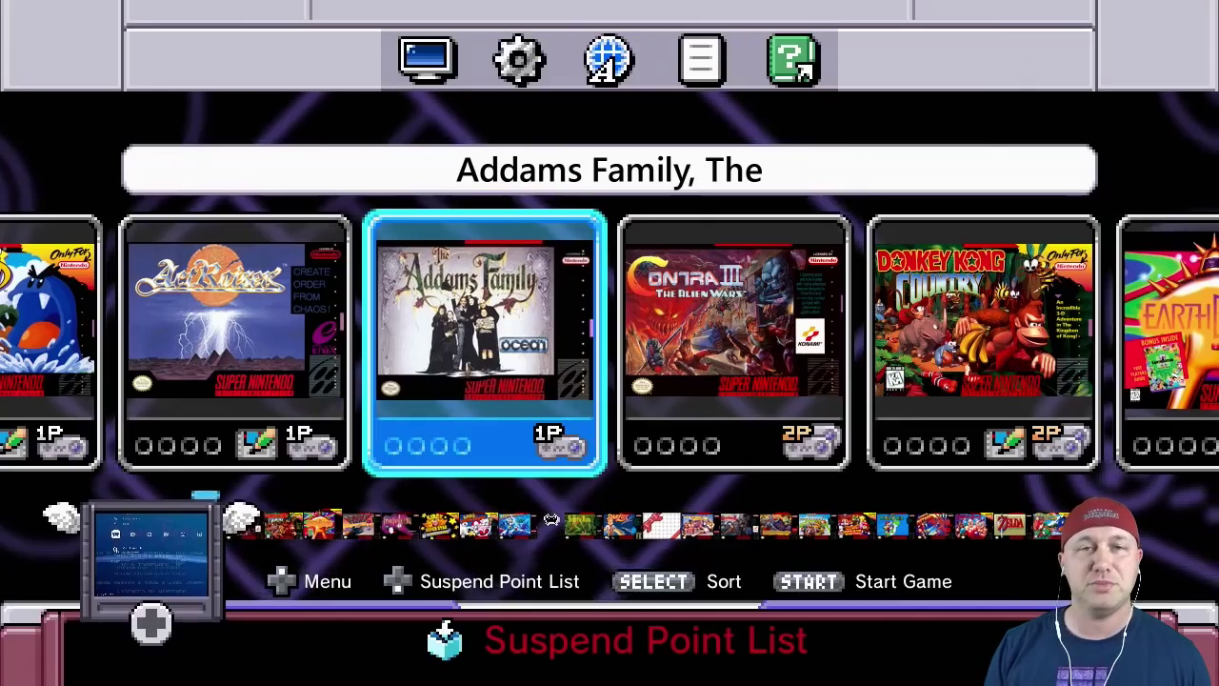